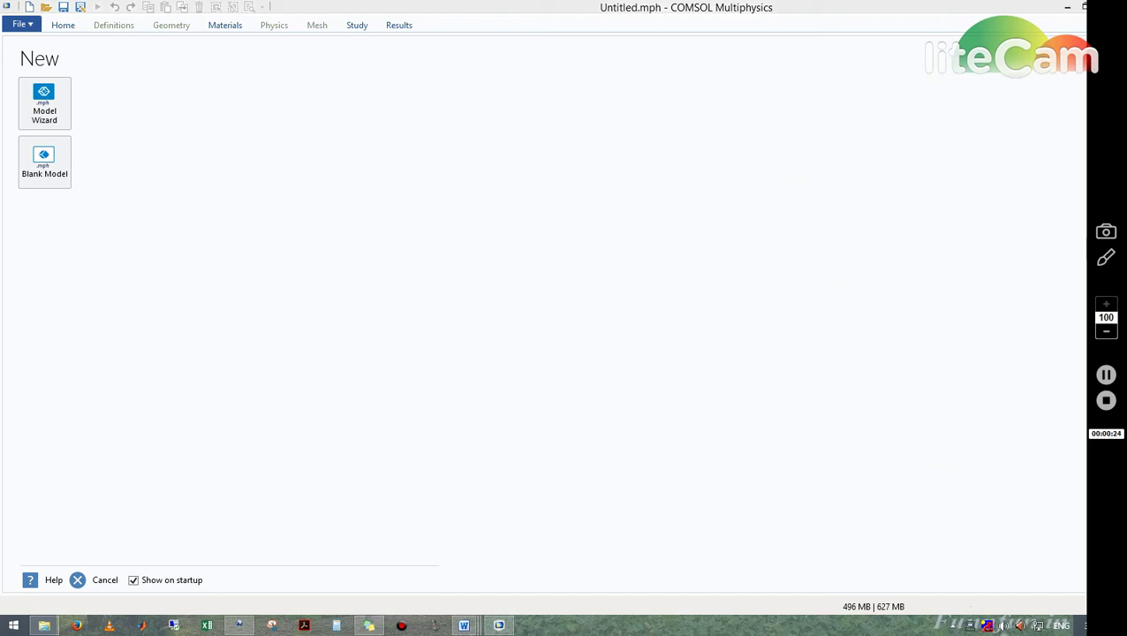
Open Paint and sketch a square freehand with the Pencil tool on the blank canvas
left_click(14, 625)
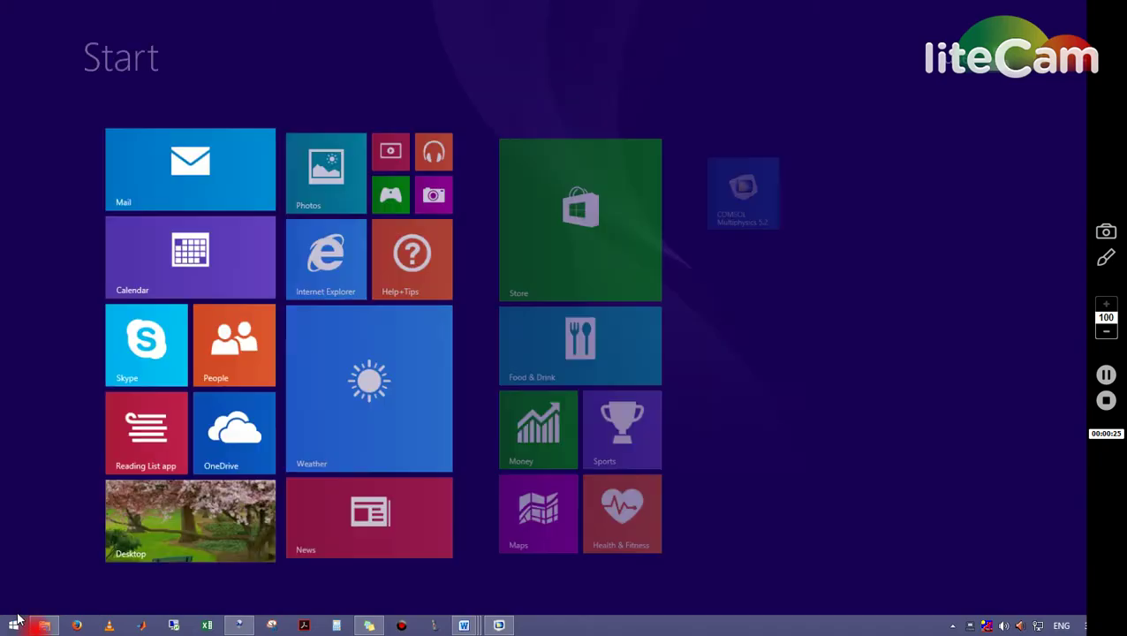
type("paint")
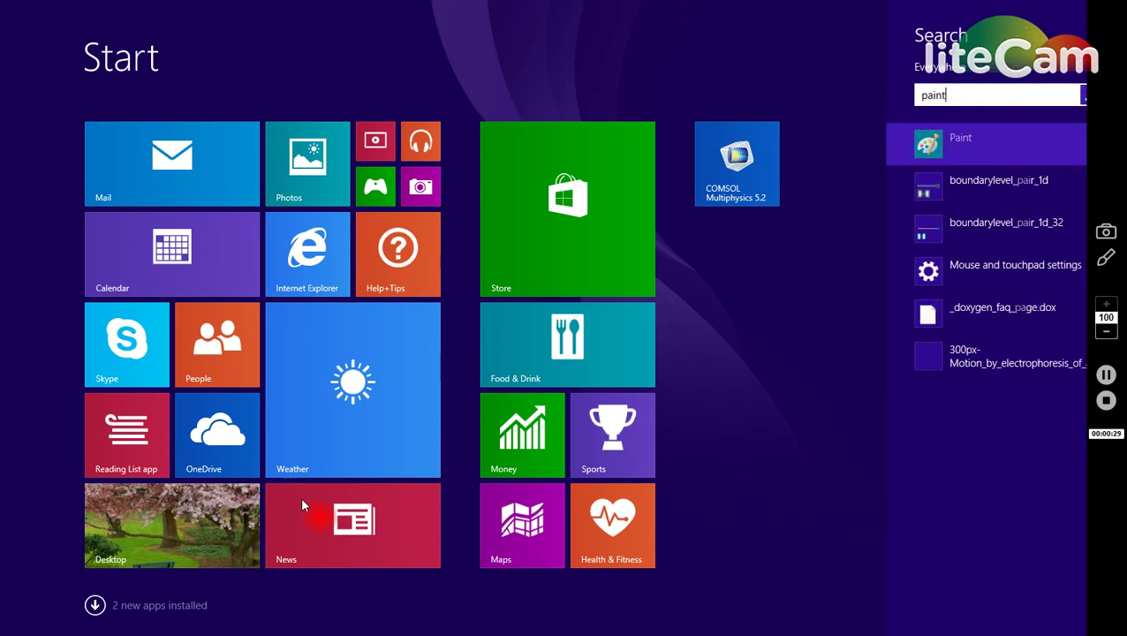
key("Return")
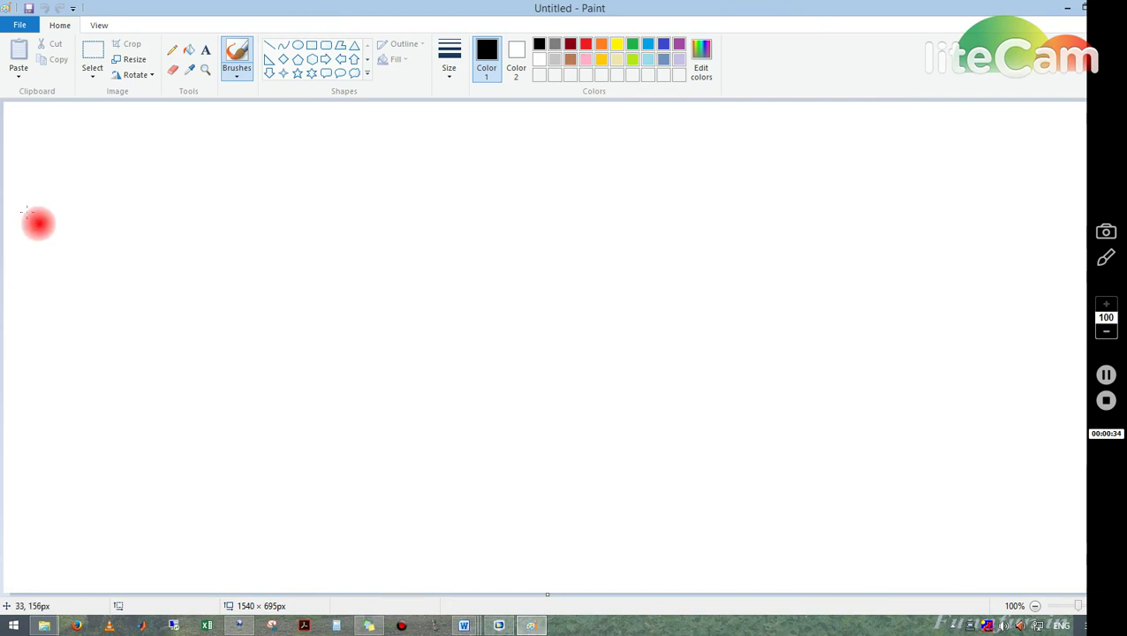
left_click(173, 50)
mouse_move(324, 215)
left_mouse_down()
mouse_move(480, 215)
mouse_move(478, 337)
mouse_move(331, 351)
mouse_move(324, 214)
left_mouse_up()
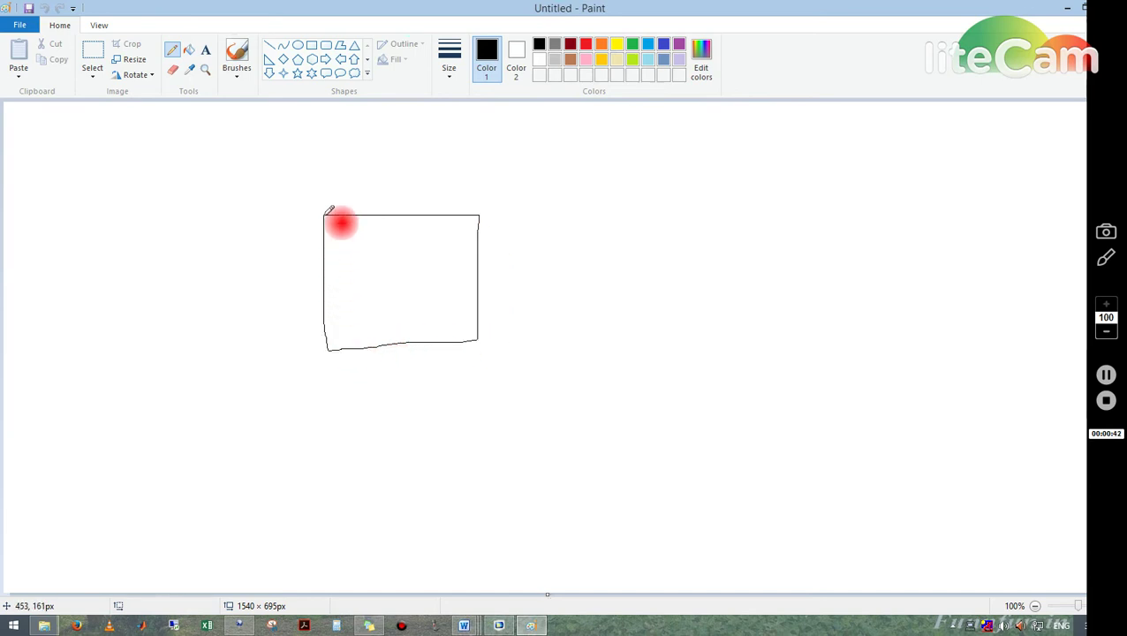
Label the square's four sides TI, TII, TIII and TIV, and sketch two small closed shapes inside it
mouse_move(381, 186)
left_mouse_down()
mouse_move(409, 185)
mouse_move(396, 201)
left_mouse_up()
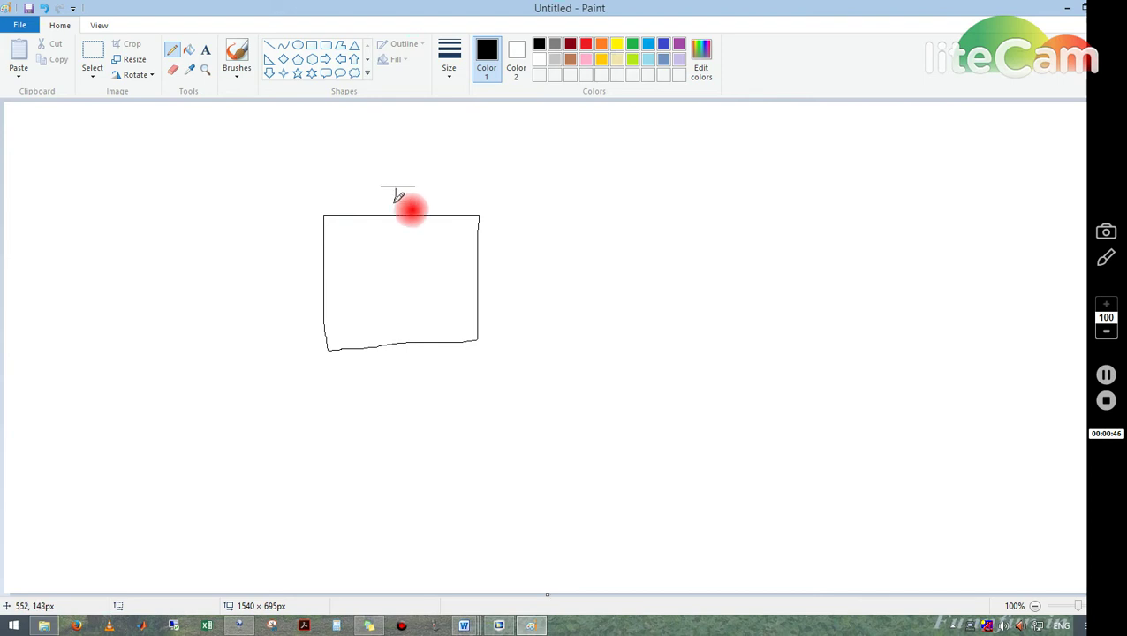
mouse_move(495, 264)
left_mouse_down()
mouse_move(533, 265)
mouse_move(518, 266)
mouse_move(544, 315)
left_mouse_up()
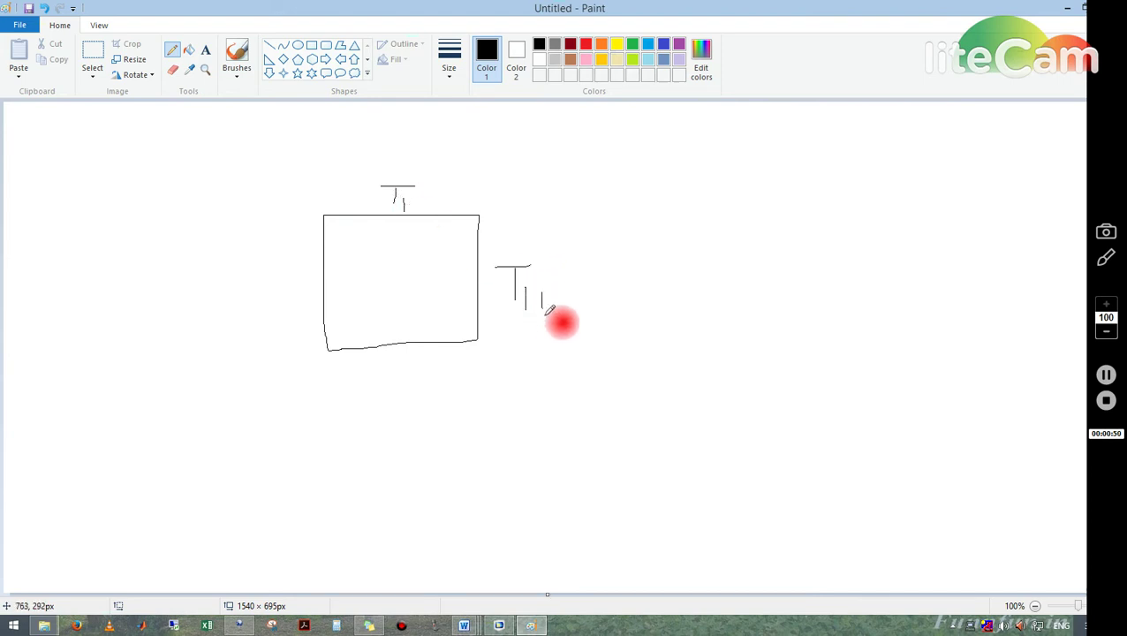
mouse_move(362, 371)
left_mouse_down()
mouse_move(386, 361)
mouse_move(379, 385)
mouse_move(423, 385)
left_mouse_up()
mouse_move(263, 295)
left_mouse_down()
mouse_move(295, 284)
mouse_move(286, 301)
mouse_move(312, 280)
left_mouse_up()
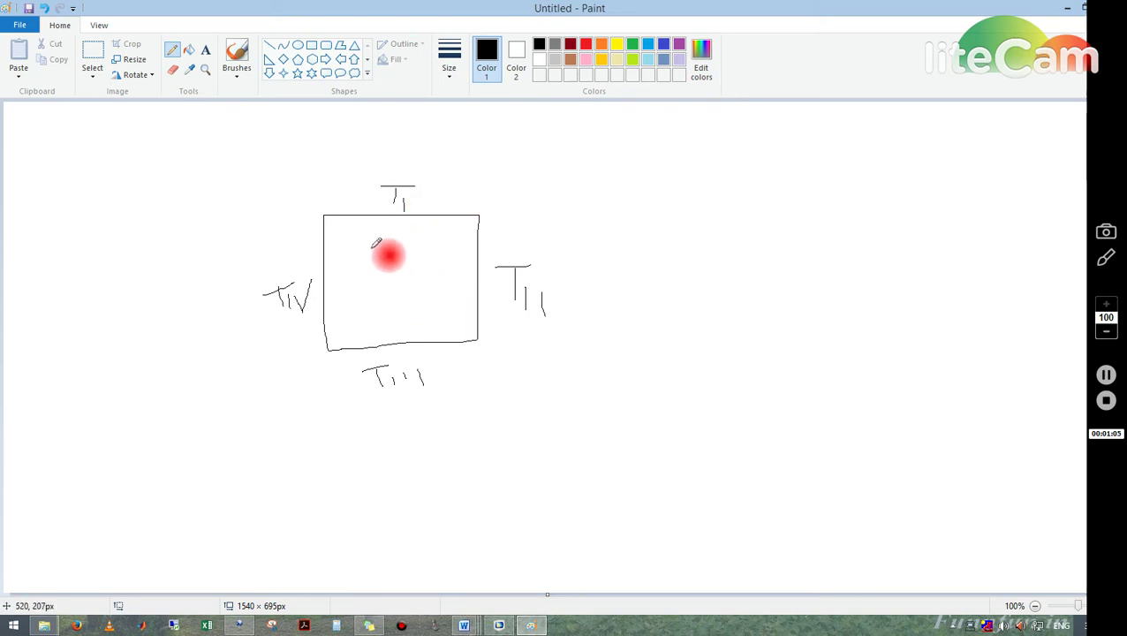
mouse_move(353, 239)
left_mouse_down()
mouse_move(371, 239)
mouse_move(357, 241)
left_mouse_up()
left_click_drag(424, 249, 408, 262)
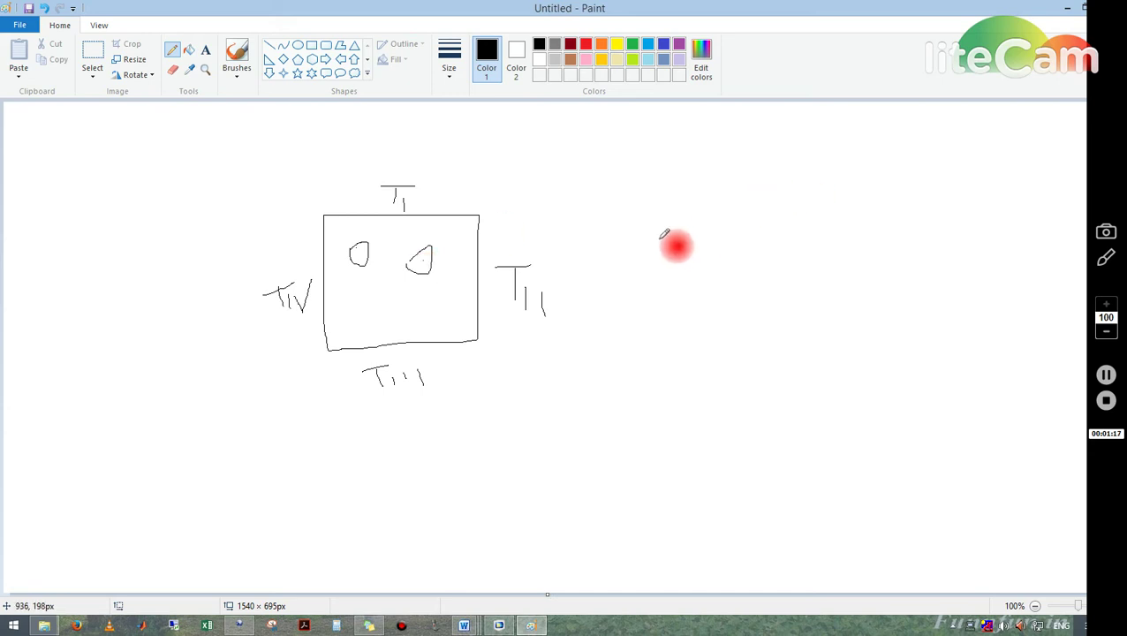
Handwrite the 2D heat equation ∂T/∂t = 1/α (∂²T/∂x² + ∂²T/∂y²) beside the square and frame it
mouse_move(676, 208)
left_mouse_down()
mouse_move(717, 202)
mouse_move(705, 209)
mouse_move(709, 262)
mouse_move(697, 263)
mouse_move(720, 242)
mouse_move(721, 257)
mouse_move(783, 245)
left_mouse_up()
mouse_move(789, 188)
left_mouse_down()
mouse_move(792, 241)
mouse_move(821, 236)
mouse_move(818, 276)
left_mouse_up()
mouse_move(855, 210)
left_mouse_down()
mouse_move(873, 201)
mouse_move(915, 191)
mouse_move(892, 207)
mouse_move(891, 198)
mouse_move(895, 228)
mouse_move(892, 211)
mouse_move(943, 233)
left_mouse_up()
mouse_move(855, 242)
left_mouse_down()
mouse_move(865, 271)
mouse_move(885, 241)
mouse_move(897, 253)
mouse_move(887, 241)
mouse_move(902, 242)
left_mouse_up()
mouse_move(839, 179)
left_mouse_down()
mouse_move(826, 316)
mouse_move(845, 337)
left_mouse_up()
mouse_move(967, 238)
left_mouse_down()
mouse_move(983, 233)
mouse_move(972, 268)
left_mouse_up()
mouse_move(987, 187)
left_mouse_down()
mouse_move(996, 220)
mouse_move(1007, 182)
mouse_move(1010, 199)
mouse_move(1035, 191)
mouse_move(1012, 251)
mouse_move(989, 242)
mouse_move(1028, 233)
mouse_move(1002, 246)
mouse_move(1014, 260)
mouse_move(1003, 277)
mouse_move(1033, 254)
mouse_move(1039, 308)
left_mouse_up()
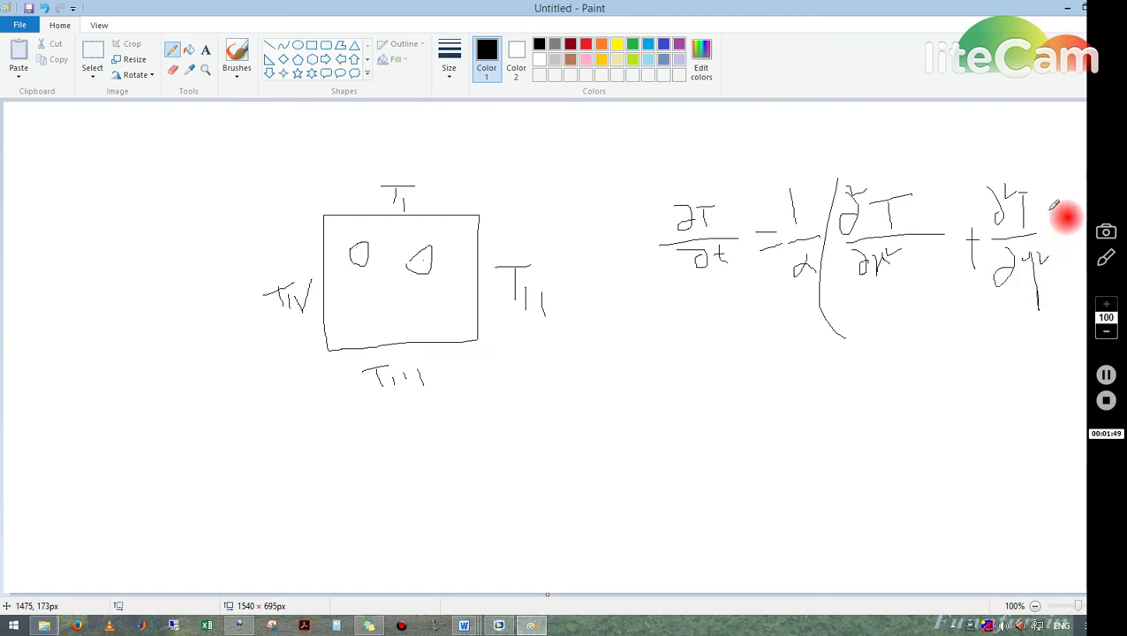
mouse_move(1055, 184)
left_mouse_down()
mouse_move(1066, 210)
mouse_move(1061, 315)
left_mouse_up()
mouse_move(646, 164)
left_mouse_down()
mouse_move(1027, 378)
mouse_move(1084, 384)
left_mouse_up()
left_click_drag(948, 154, 1085, 141)
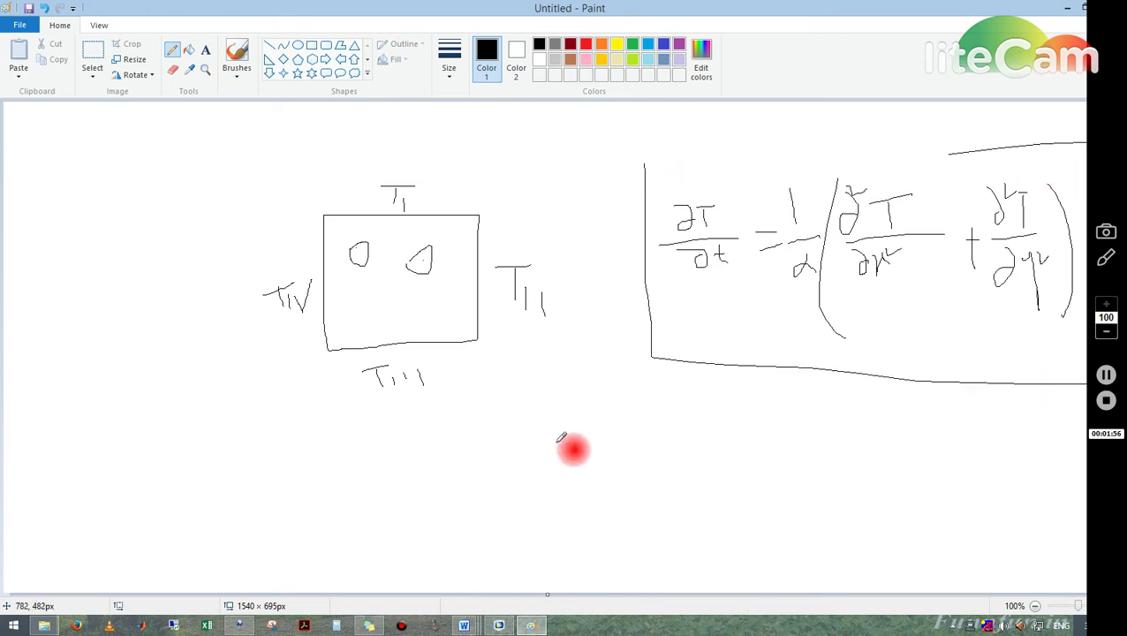
Write T(x,y,t) below the framed equation and sketch labelled x and y axes beside the square
mouse_move(526, 425)
left_mouse_down()
mouse_move(569, 418)
mouse_move(553, 448)
left_mouse_up()
mouse_move(593, 406)
left_mouse_down()
mouse_move(599, 453)
mouse_move(621, 412)
mouse_move(636, 437)
mouse_move(649, 417)
mouse_move(660, 448)
left_mouse_up()
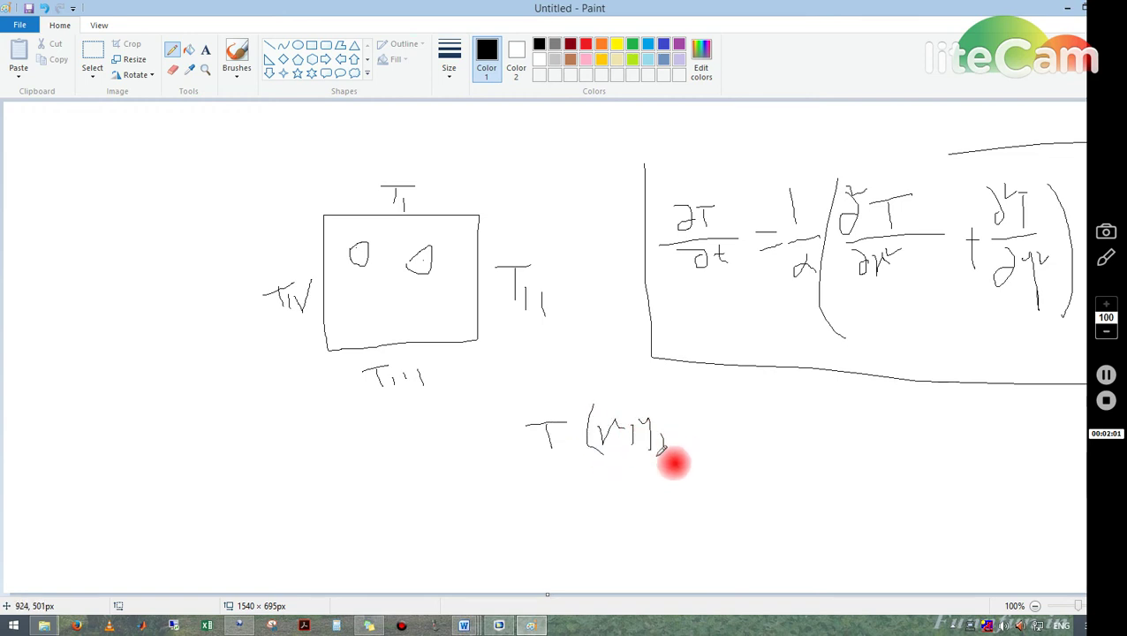
mouse_move(682, 404)
left_mouse_down()
mouse_move(692, 431)
mouse_move(693, 415)
mouse_move(702, 456)
left_mouse_up()
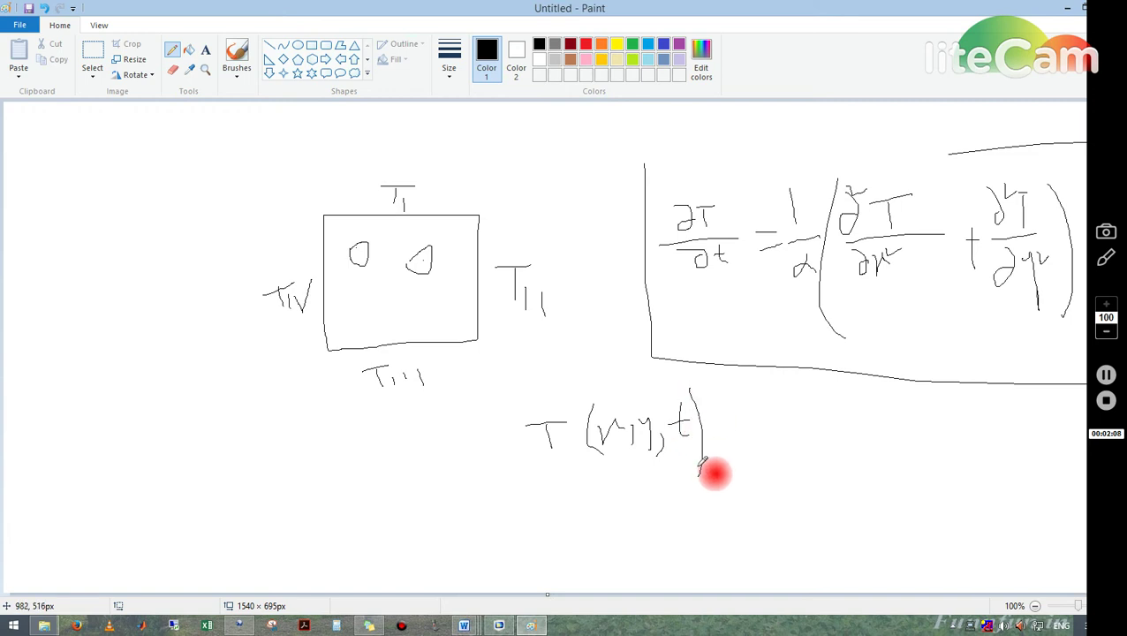
mouse_move(91, 353)
left_mouse_down()
mouse_move(228, 378)
mouse_move(218, 366)
mouse_move(226, 392)
mouse_move(224, 373)
mouse_move(268, 397)
left_mouse_up()
mouse_move(95, 356)
left_mouse_down()
mouse_move(99, 248)
mouse_move(86, 249)
mouse_move(103, 247)
mouse_move(94, 257)
mouse_move(98, 247)
mouse_move(112, 264)
mouse_move(97, 249)
mouse_move(122, 231)
mouse_move(122, 280)
left_mouse_up()
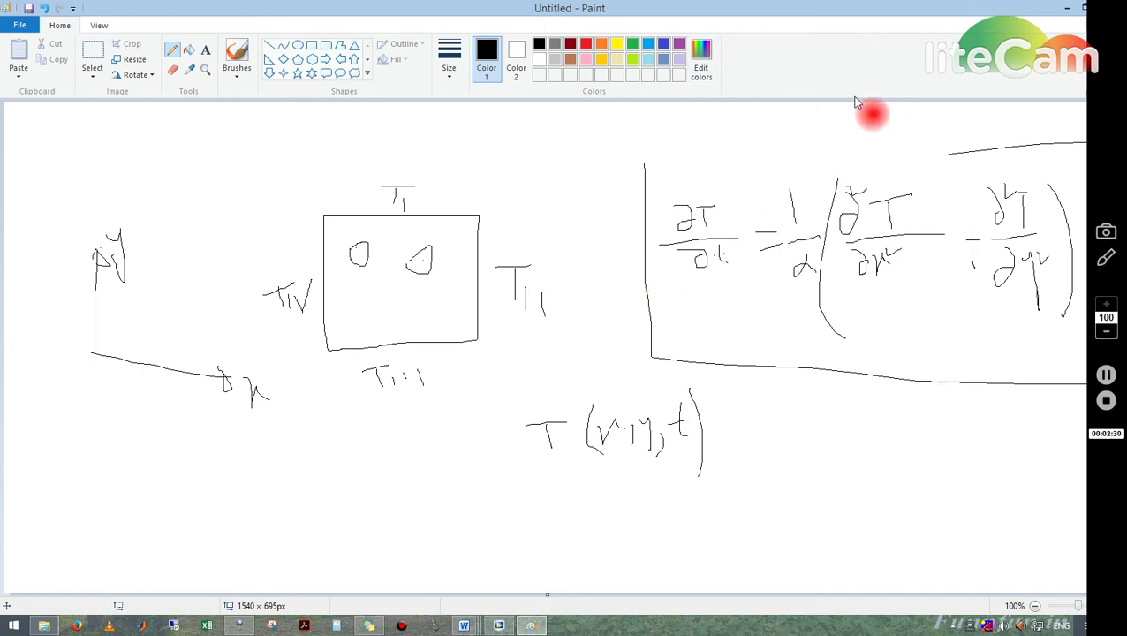
Switch to COMSOL Multiphysics, start a new model with the Model Wizard, and add the Heat Transfer in Solids physics interface
left_click(498, 623)
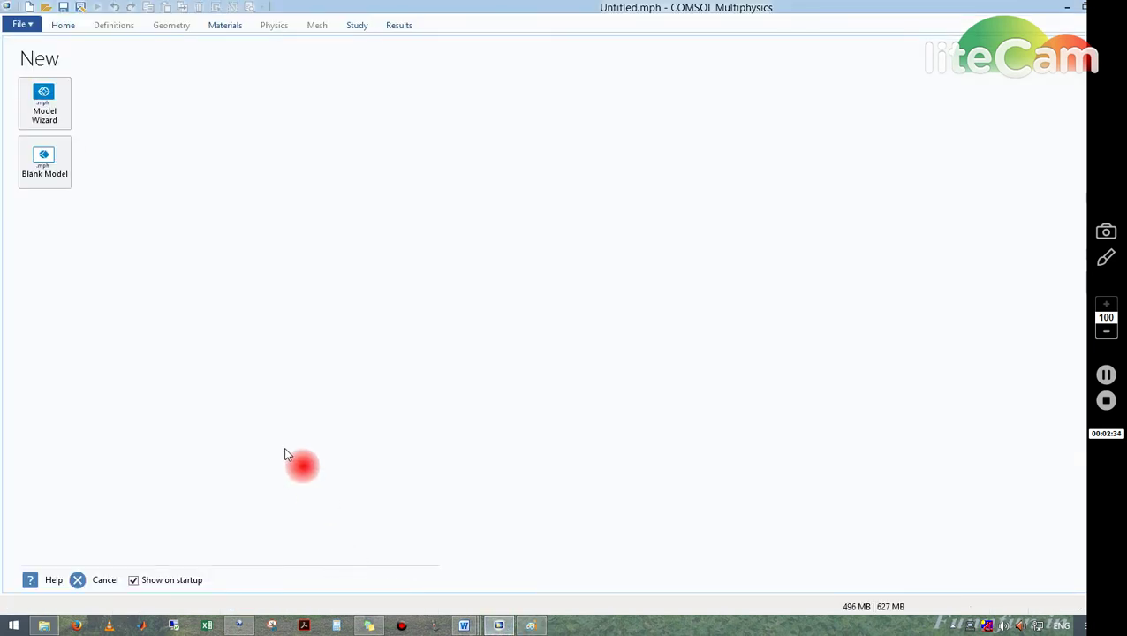
left_click(51, 114)
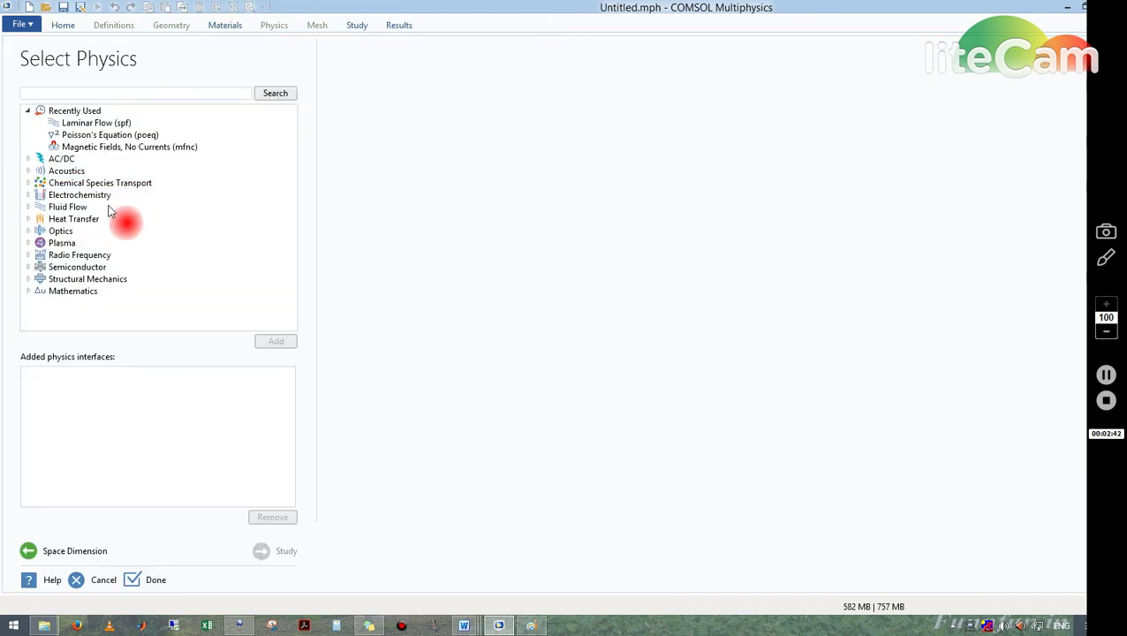
left_click(29, 220)
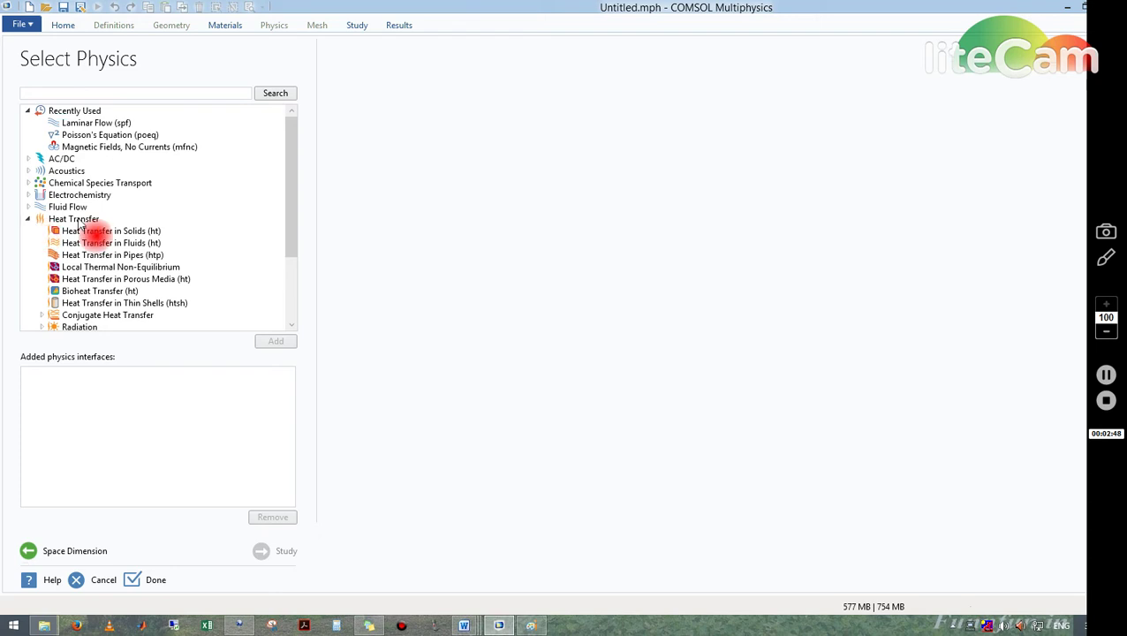
left_click_drag(296, 155, 296, 178)
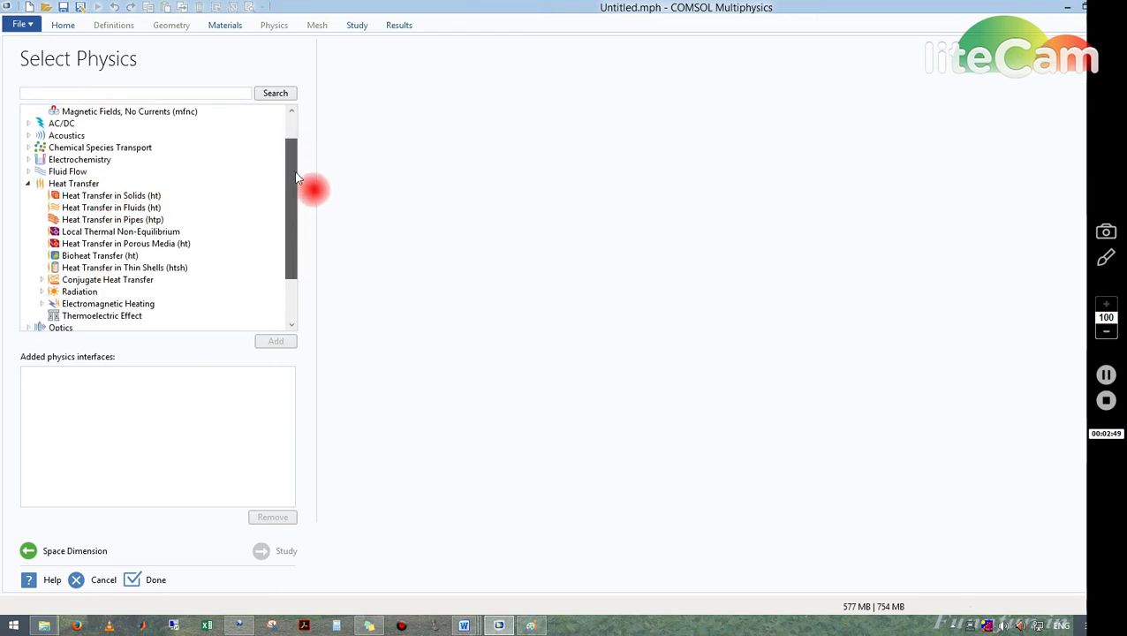
left_click(141, 195)
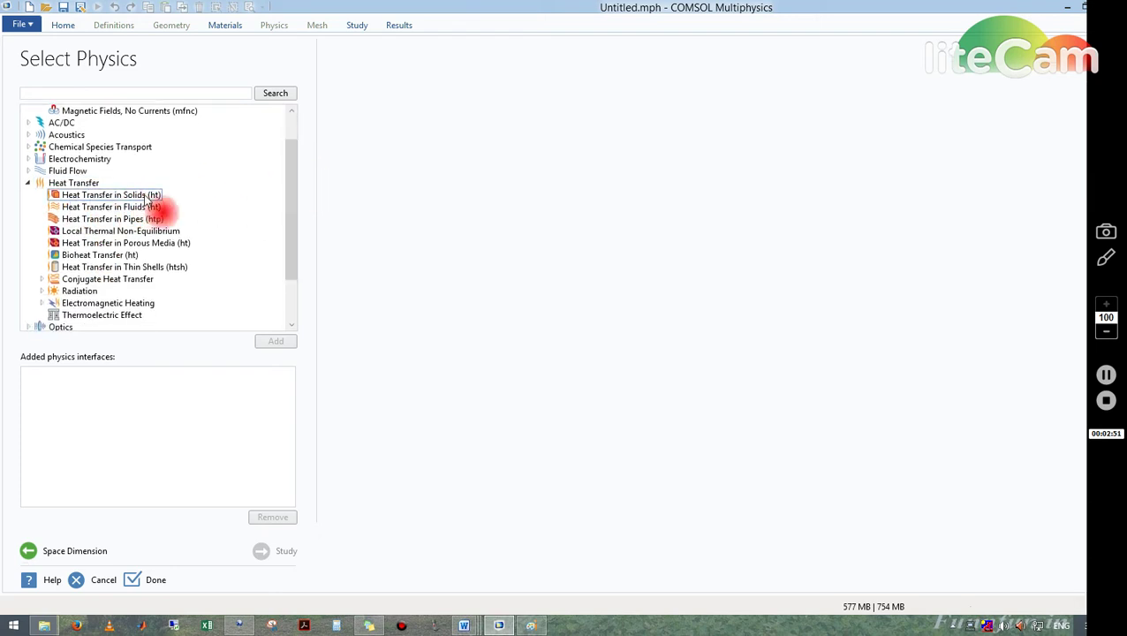
left_click(104, 219)
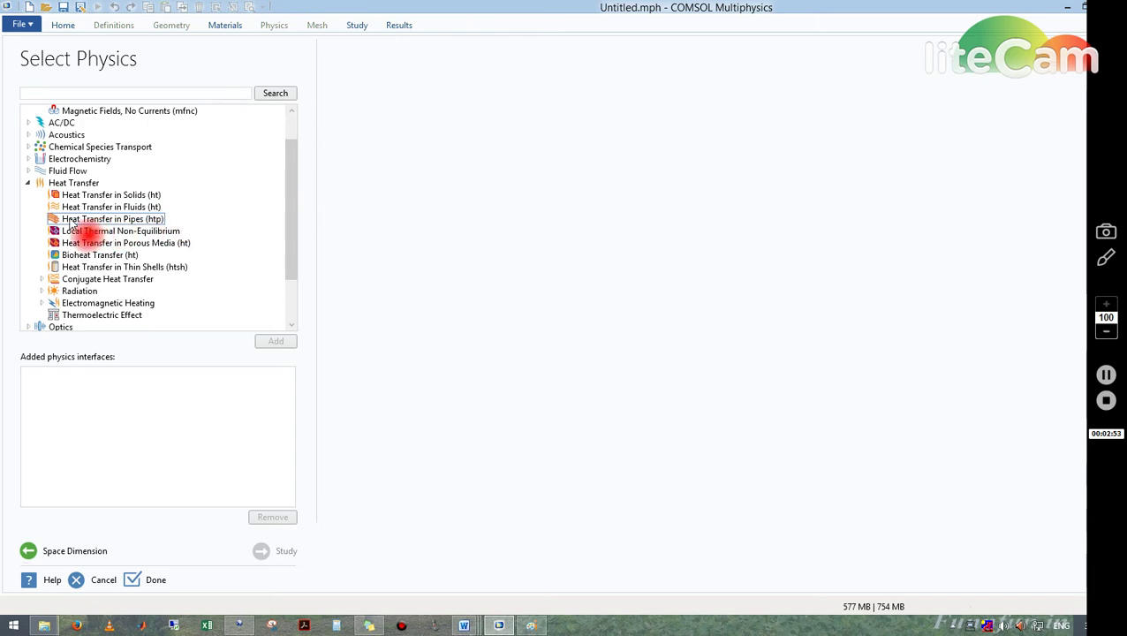
left_click(97, 244)
left_click(110, 209)
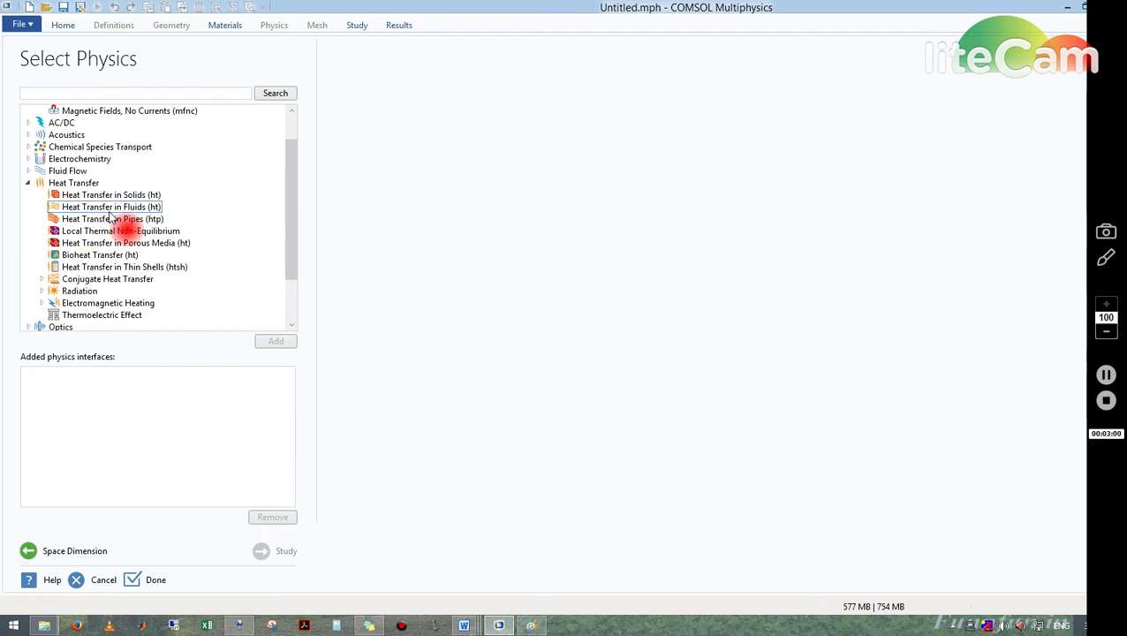
left_click(118, 196)
left_click(116, 198)
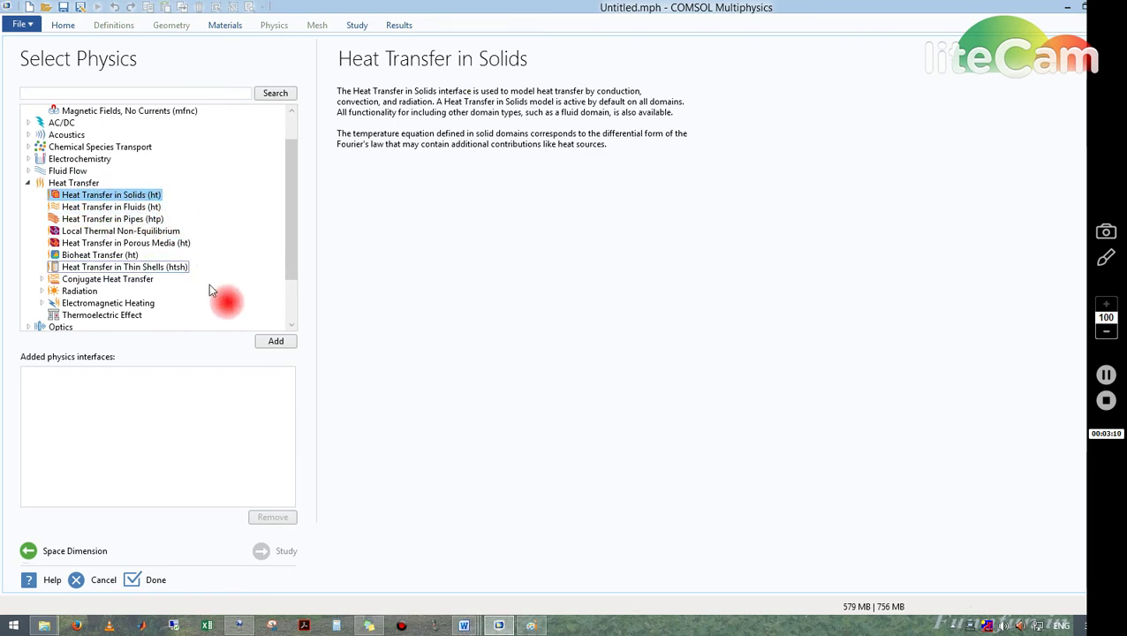
left_click(277, 343)
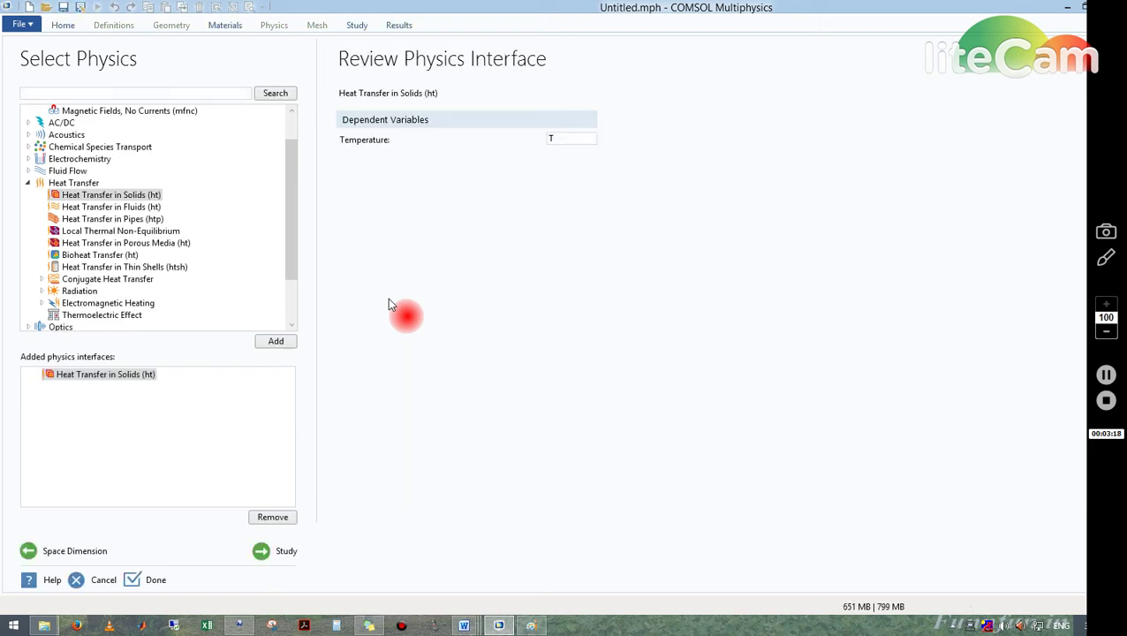
Choose a Time Dependent study for the model and finish the Model Wizard
left_click(282, 551)
left_click(109, 121)
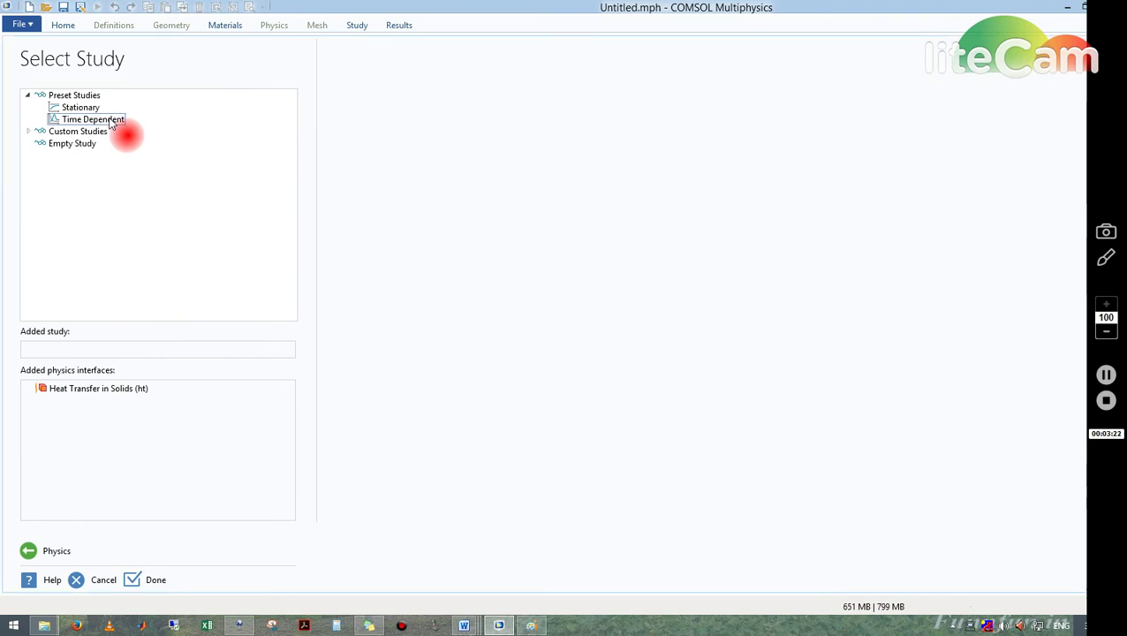
left_click(152, 580)
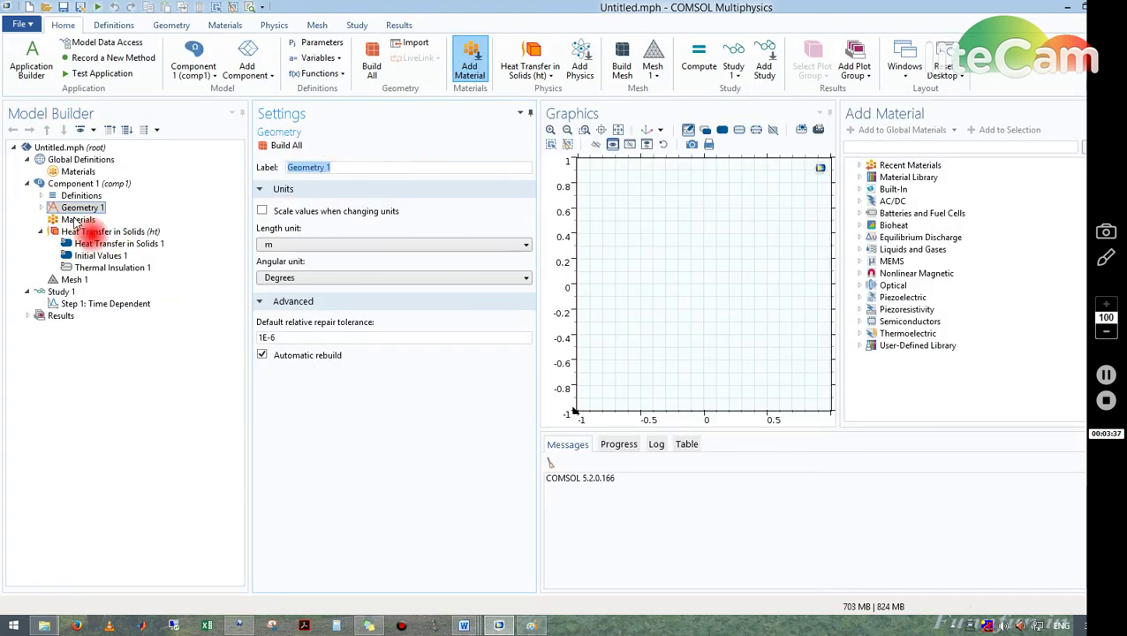
Add a square to Geometry 1 and set the geometry's length unit to cm
right_click(89, 215)
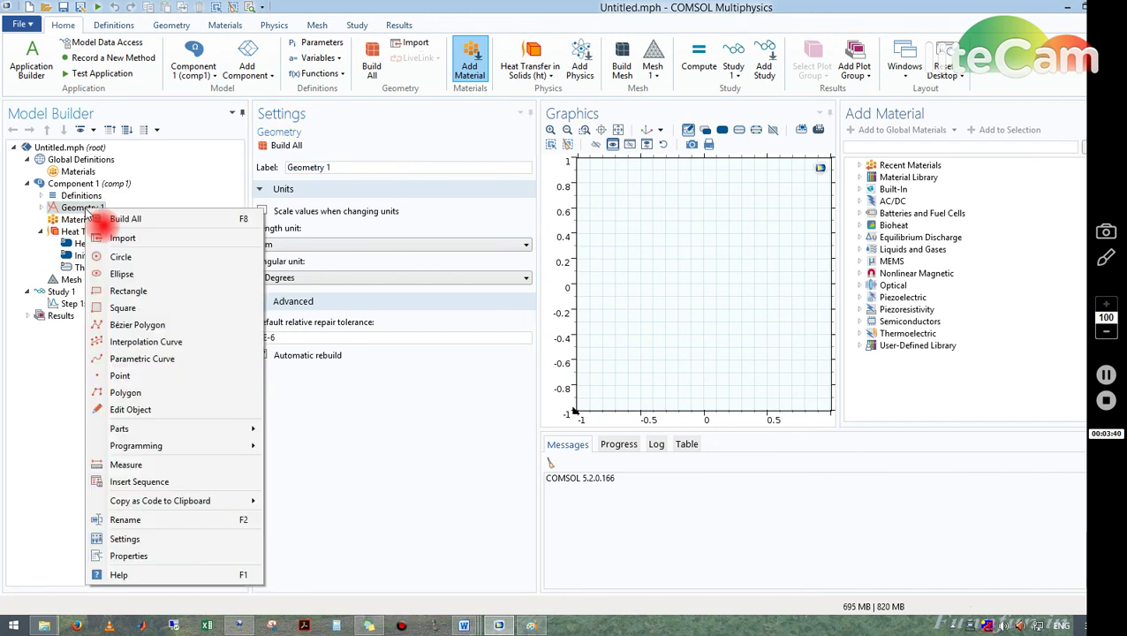
left_click(111, 311)
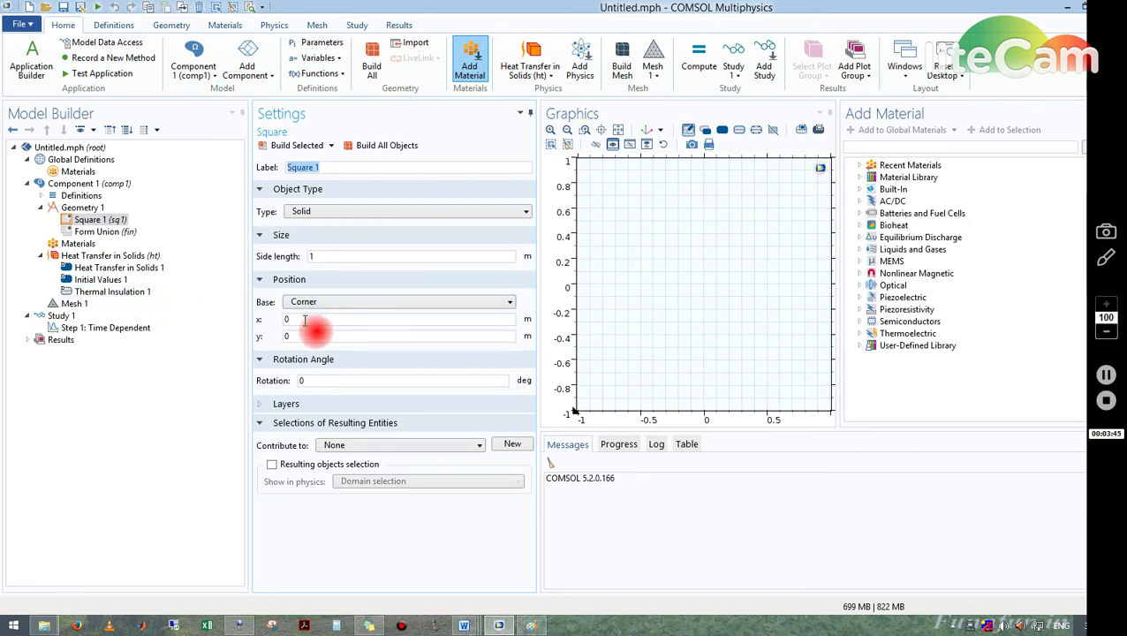
left_click(83, 208)
left_click(335, 245)
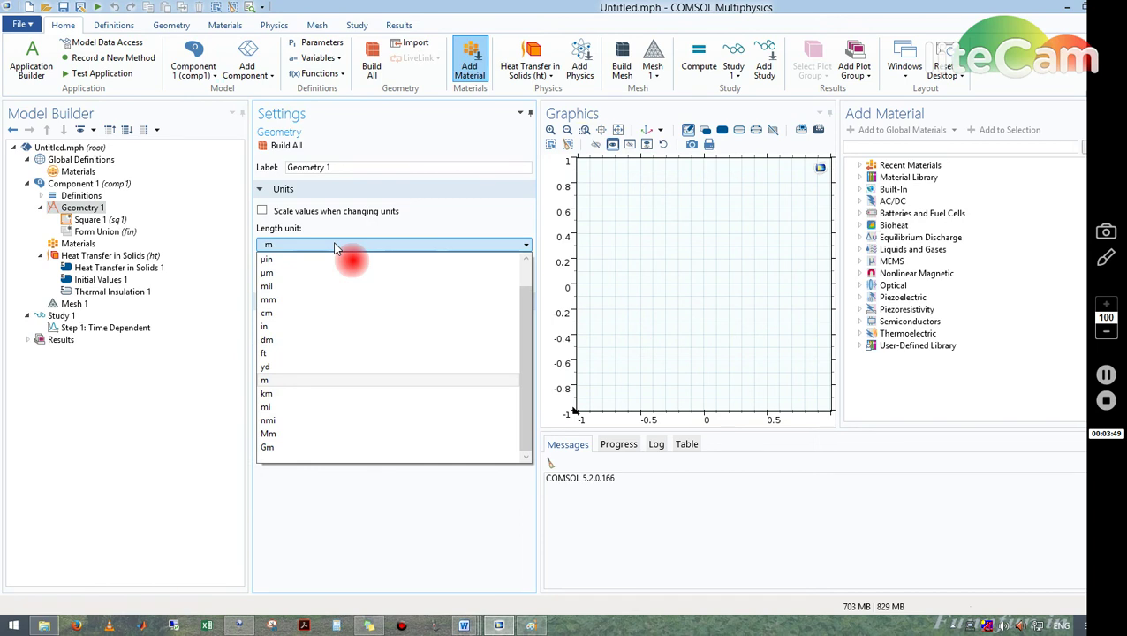
left_click(297, 314)
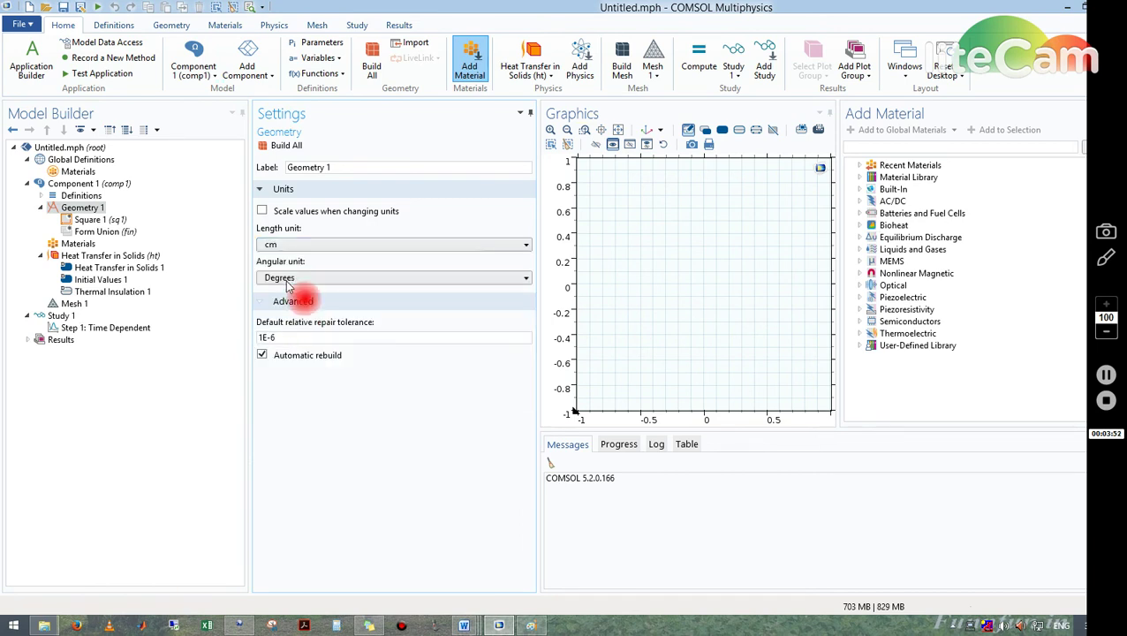
Set the square's side length to 5 cm and build it
left_click(80, 220)
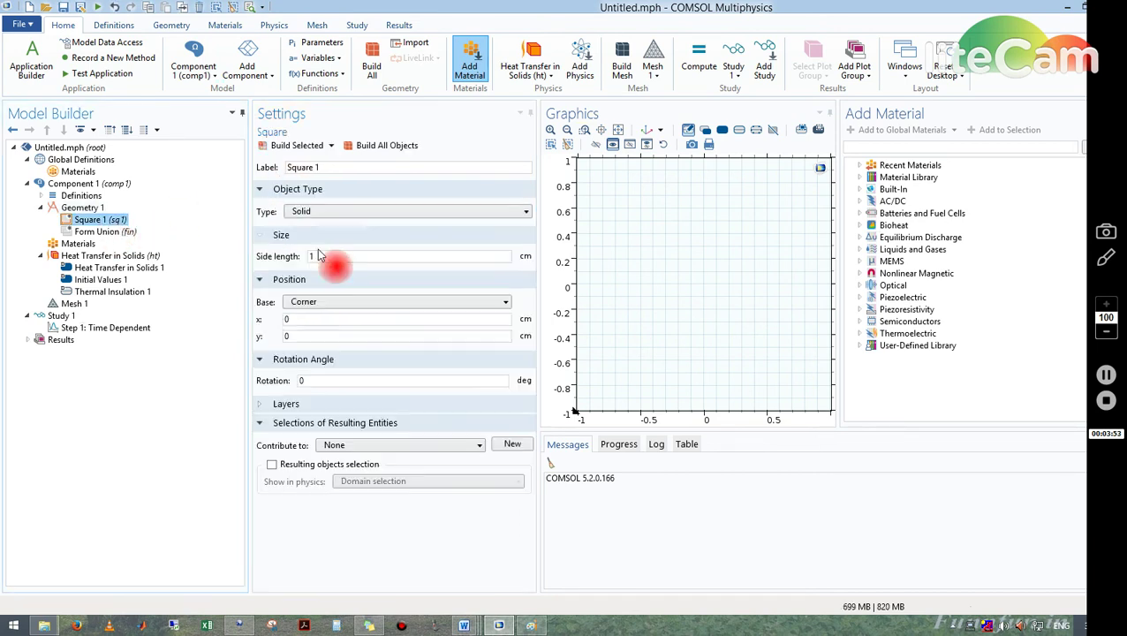
left_click(312, 320)
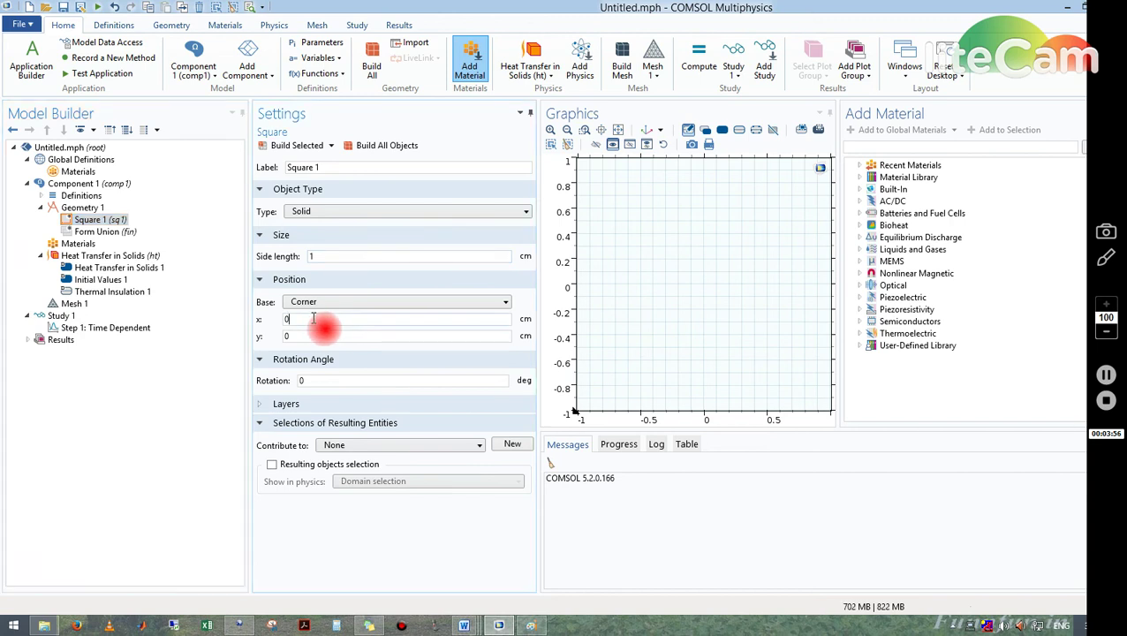
left_click(361, 256)
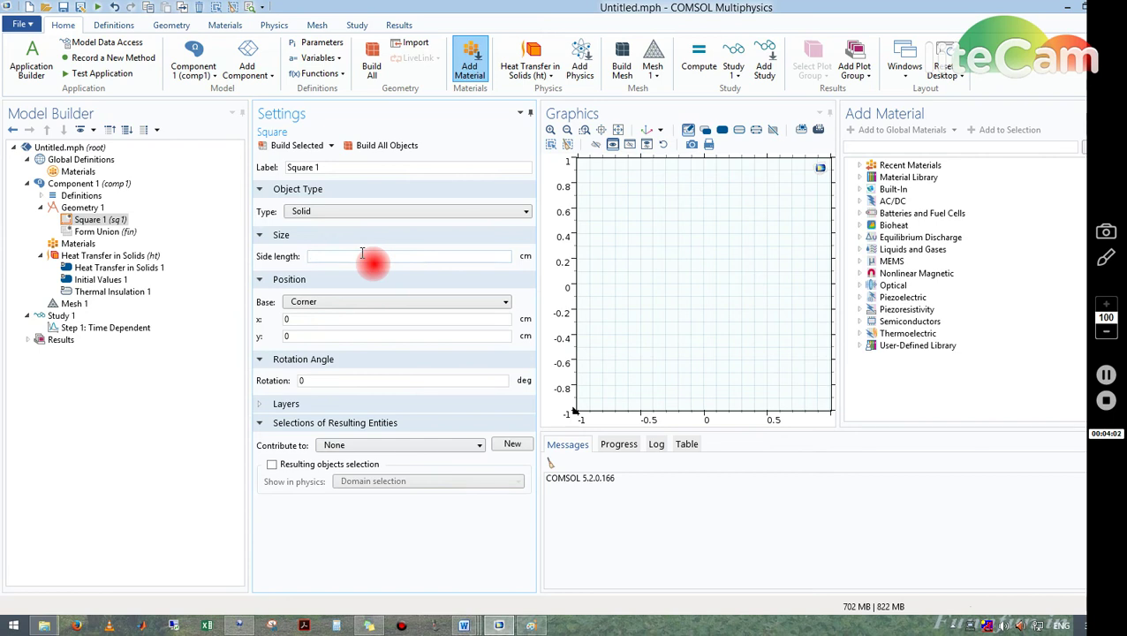
type("5")
left_click(297, 146)
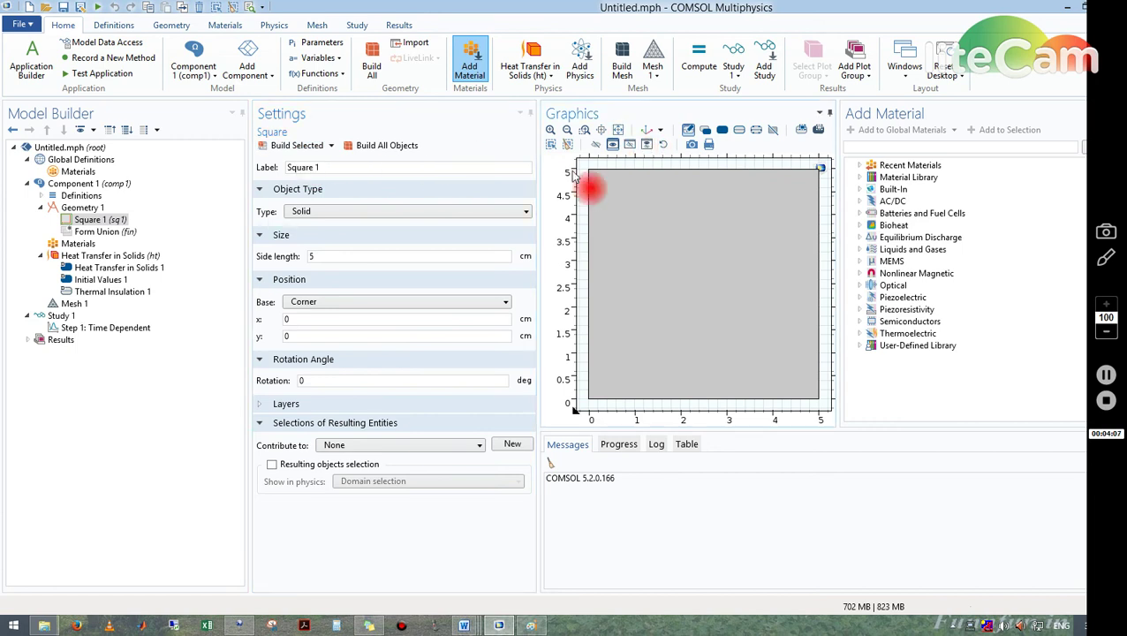
Set the square's side length to 2 cm and rebuild the geometry
left_click(349, 257)
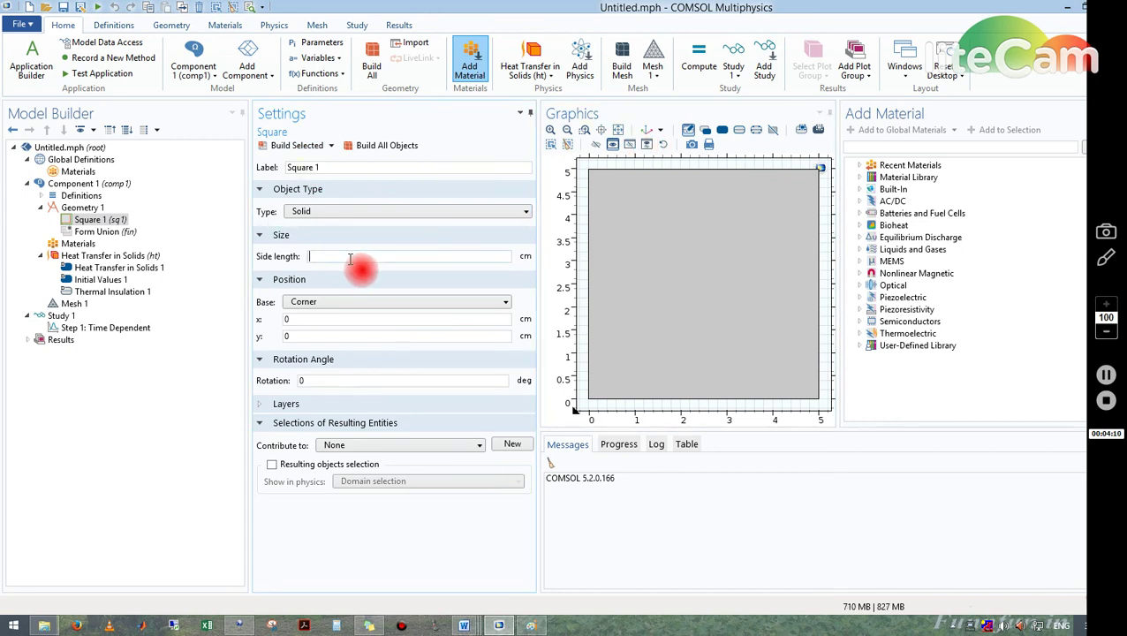
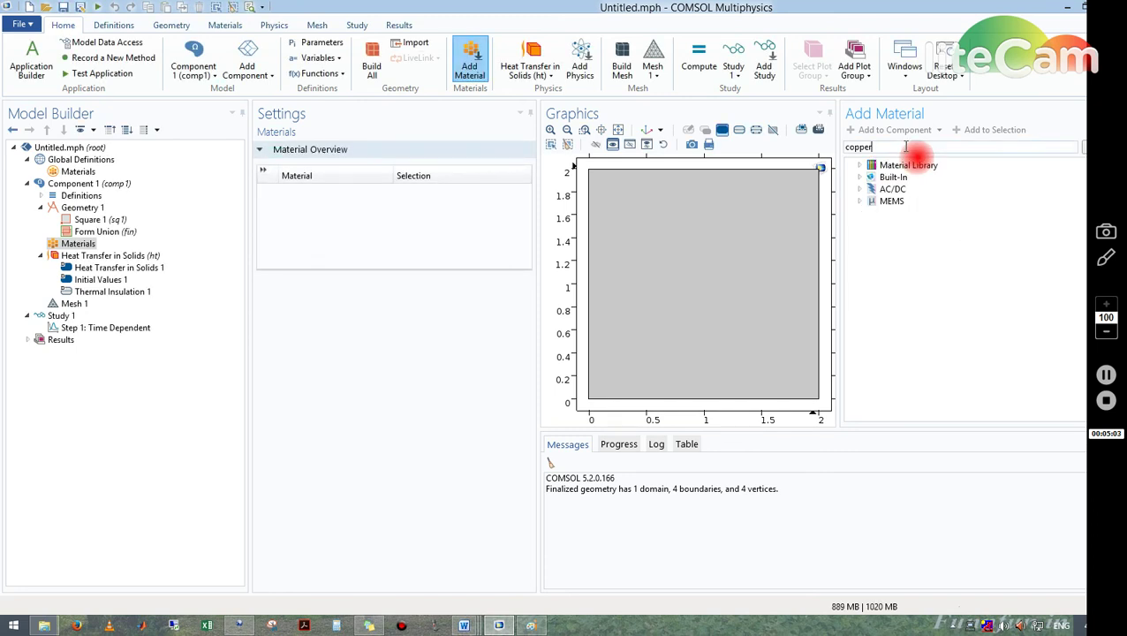
Add the first solid, residual-resistivity-ratio variant of the copper alloy UNS C10100 (OFE) from the Material Library to the component
left_click(860, 166)
left_click(872, 189)
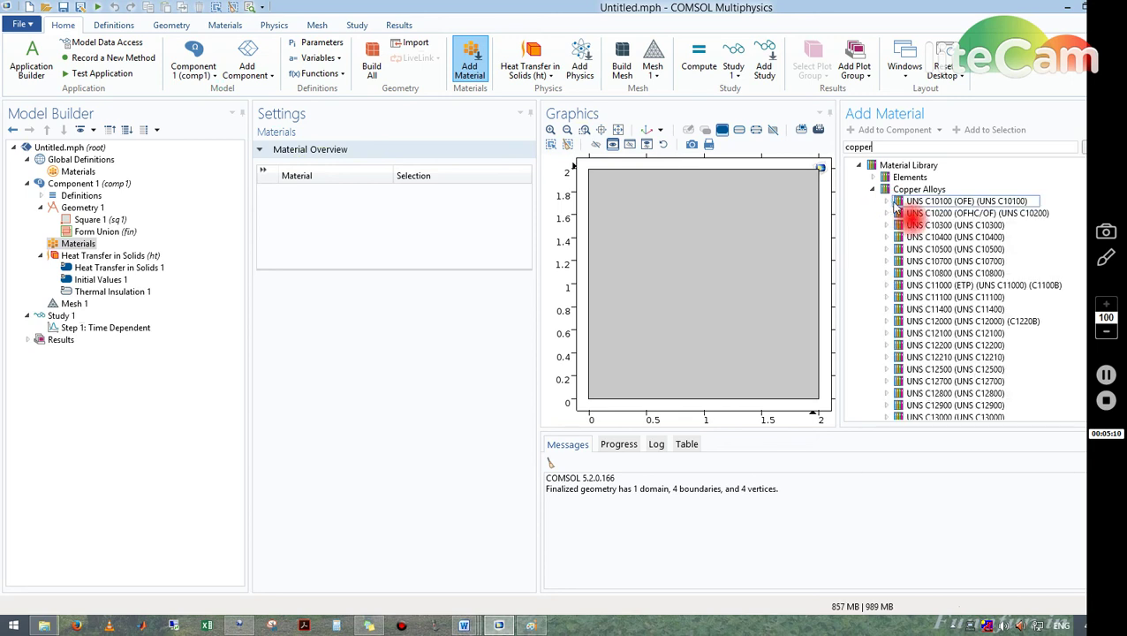
left_click(887, 202)
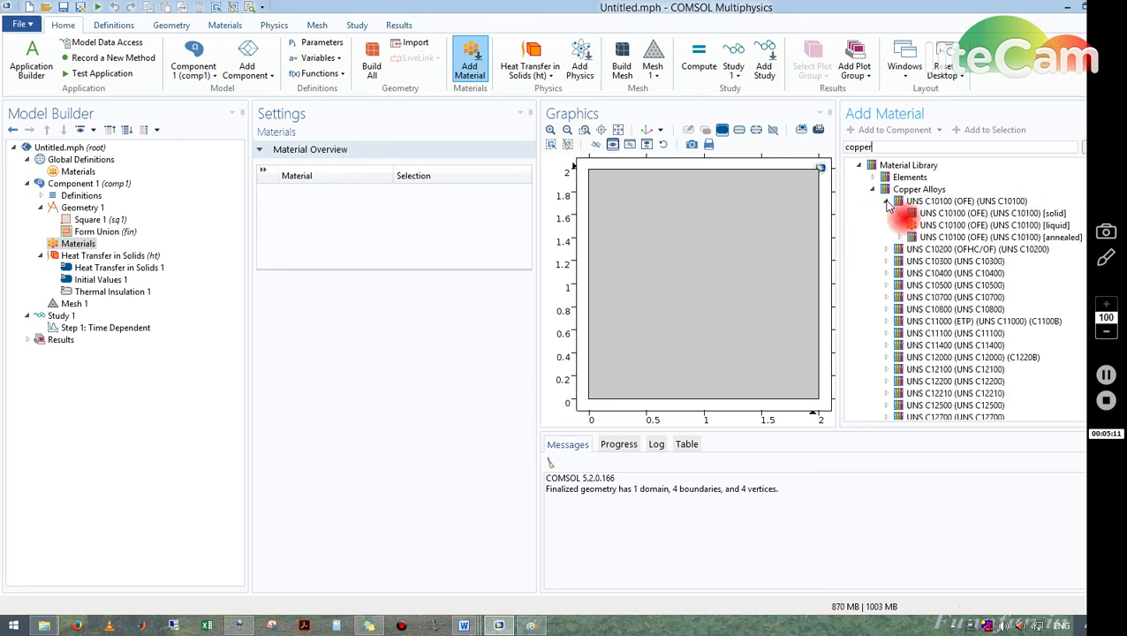
left_click(932, 226)
left_click(909, 214)
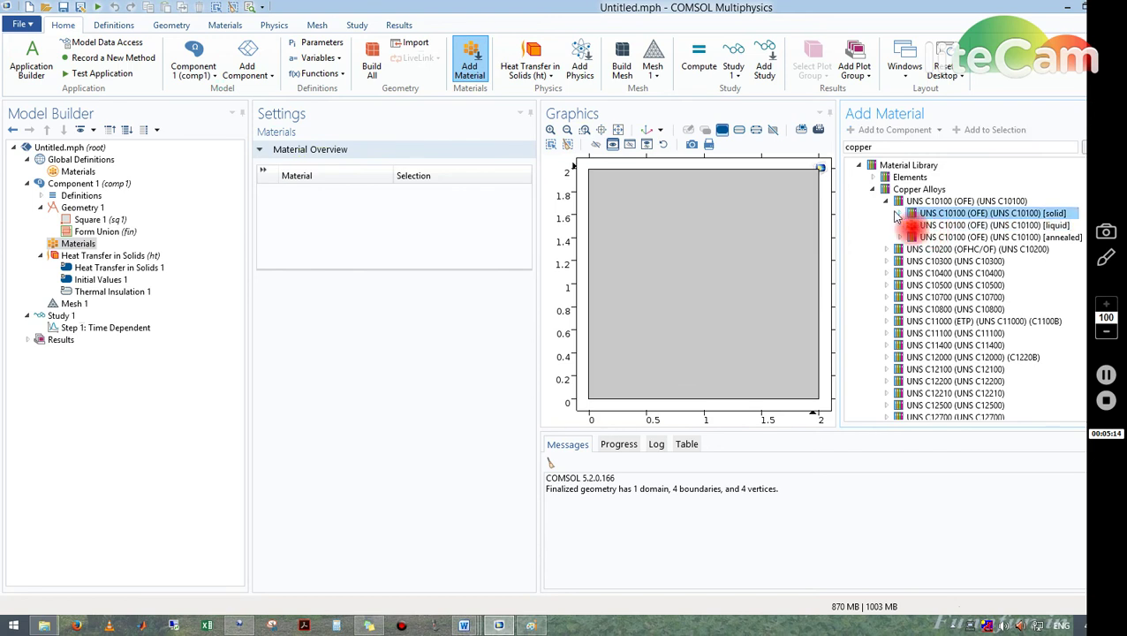
left_click(900, 215)
left_click(952, 226)
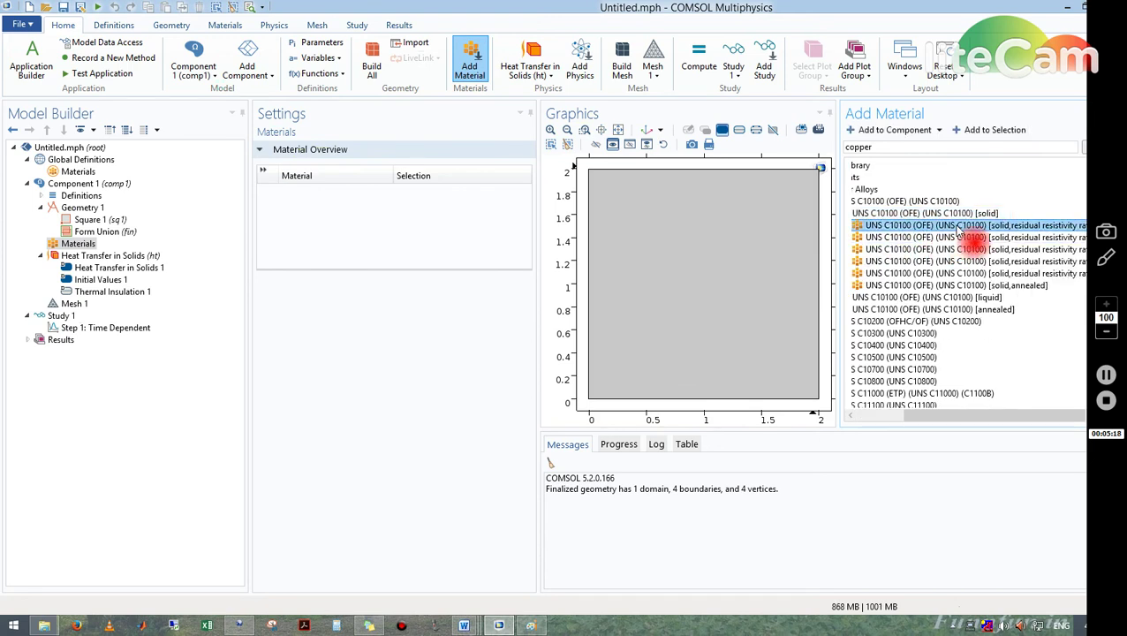
left_click(878, 132)
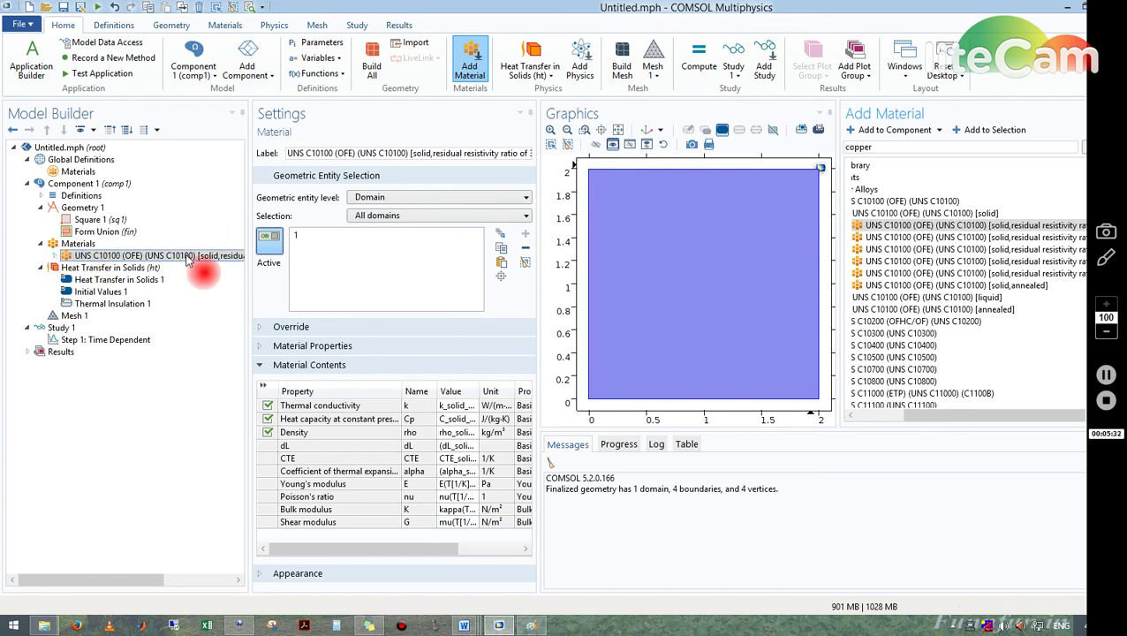
Show the governing equation of Heat Transfer in Solids and review its equation and physical model settings
left_click(104, 270)
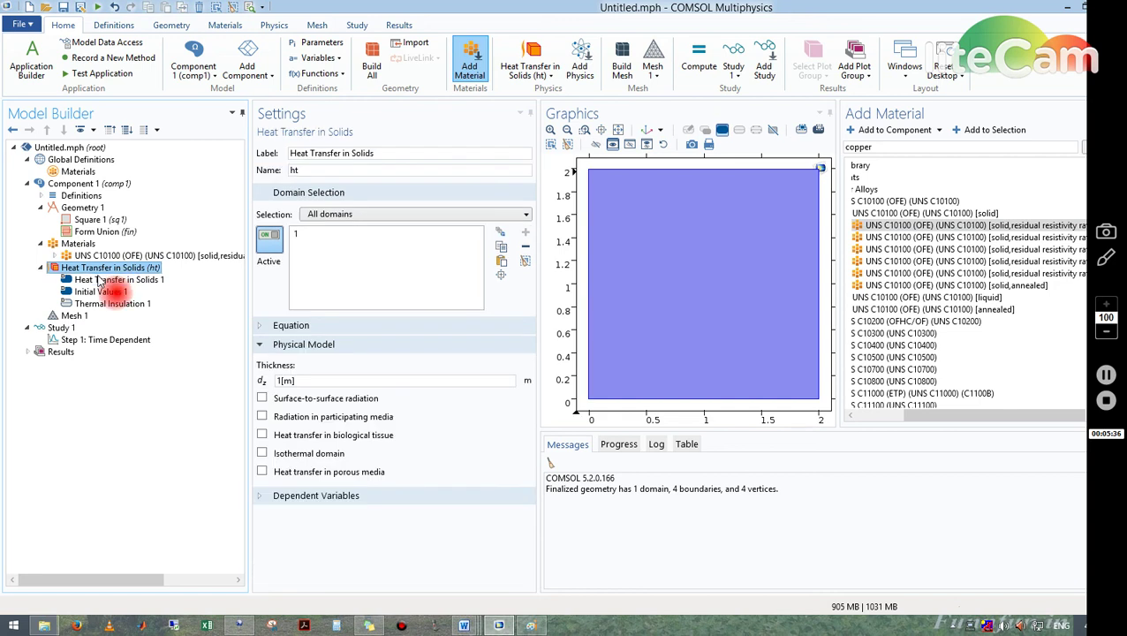
left_click(262, 326)
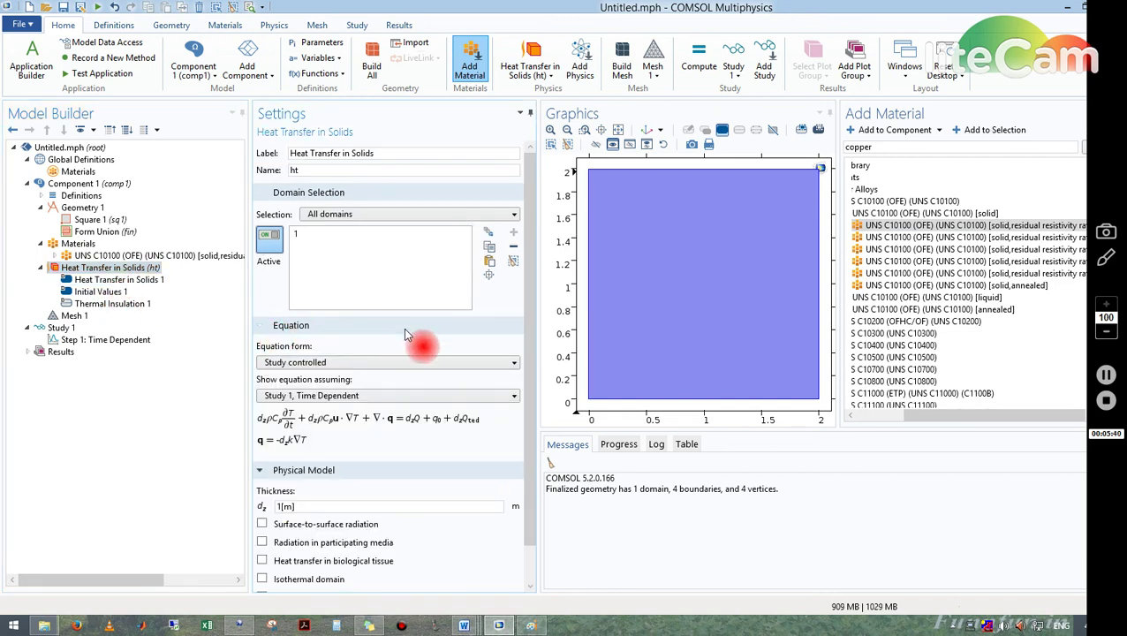
scroll(533, 310, "down", 1)
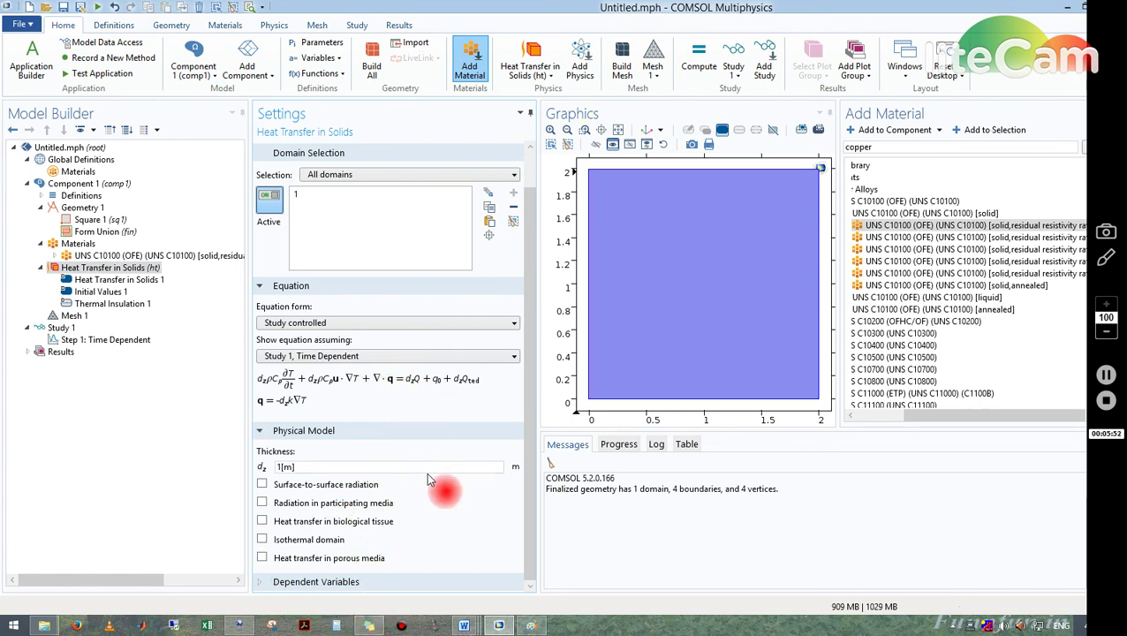
Switch to Paint, circle the right-hand side of the handwritten heat equation, and return to COMSOL
left_click(531, 624)
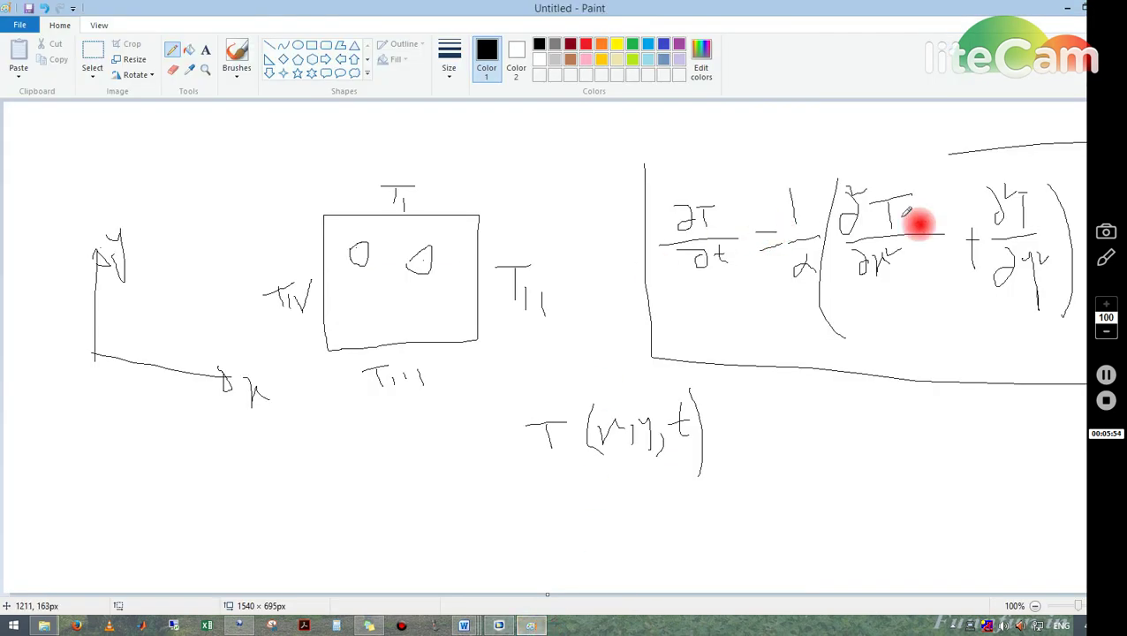
mouse_move(1072, 216)
left_mouse_down()
mouse_move(817, 181)
mouse_move(805, 297)
mouse_move(1067, 256)
mouse_move(948, 152)
left_mouse_up()
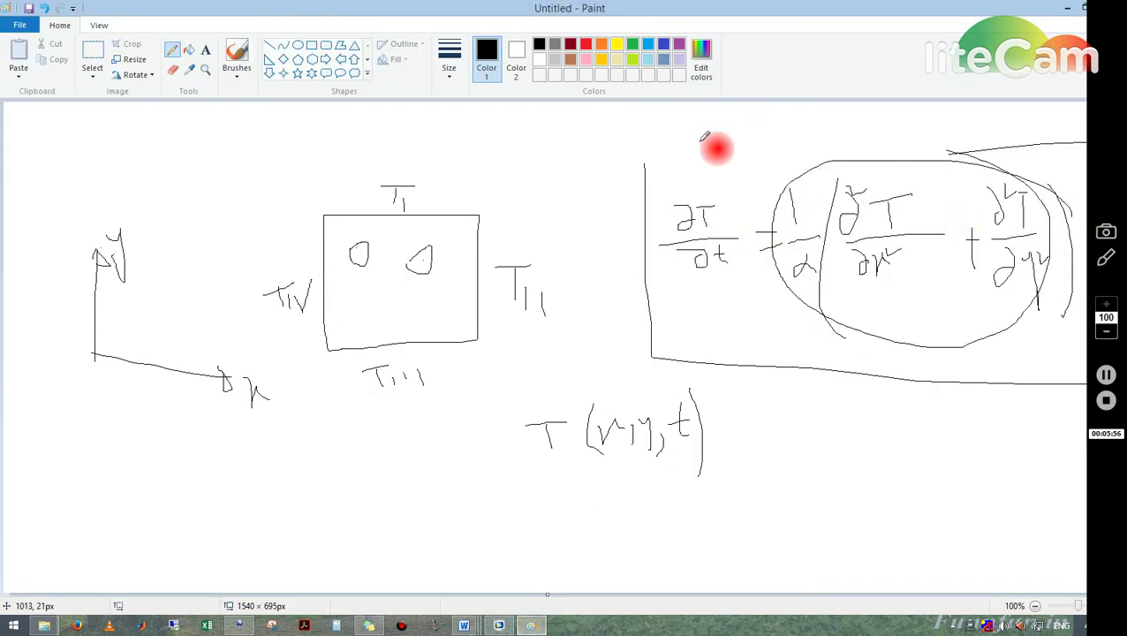
left_click(503, 626)
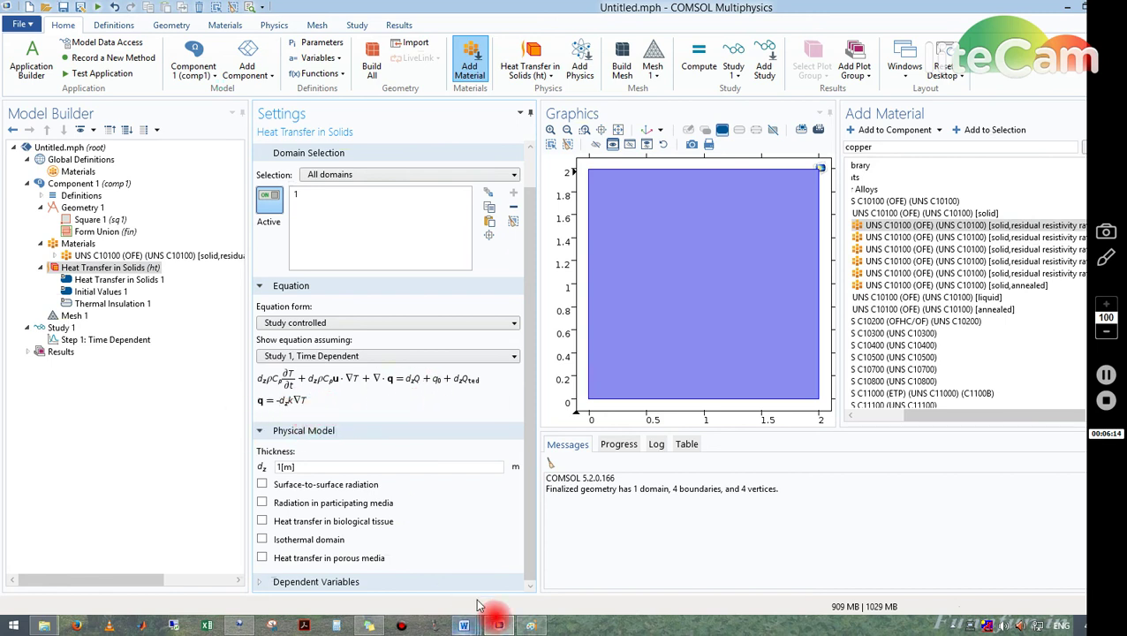
mouse_move(530, 626)
left_click(557, 587)
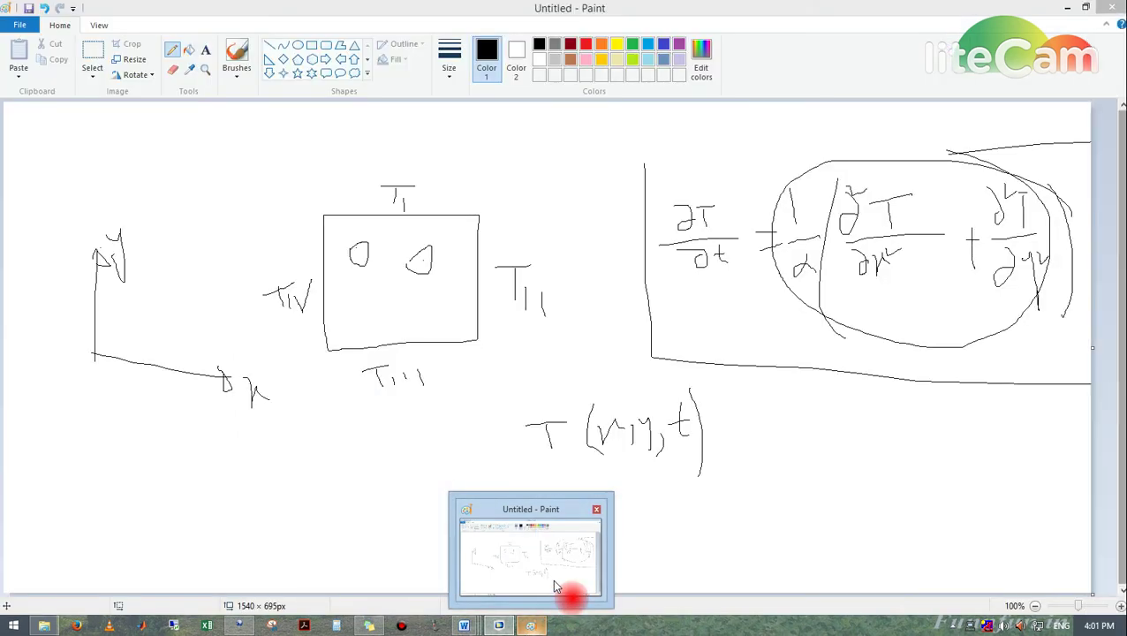
key("alt+Tab")
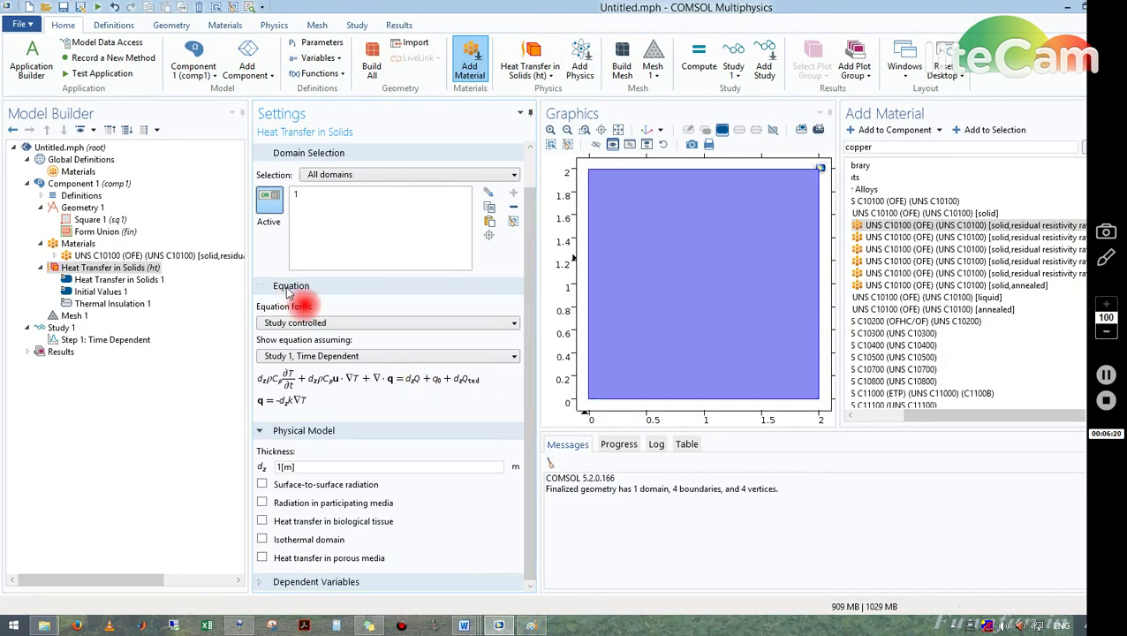
Add four Temperature boundary conditions to Heat Transfer in Solids
right_click(149, 269)
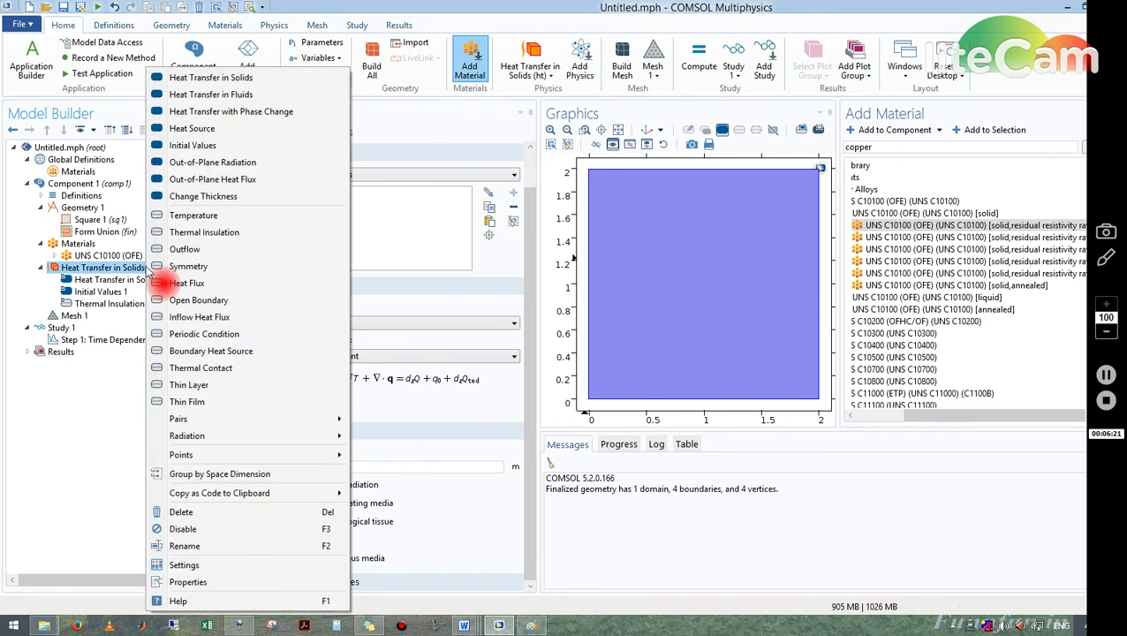
left_click(194, 217)
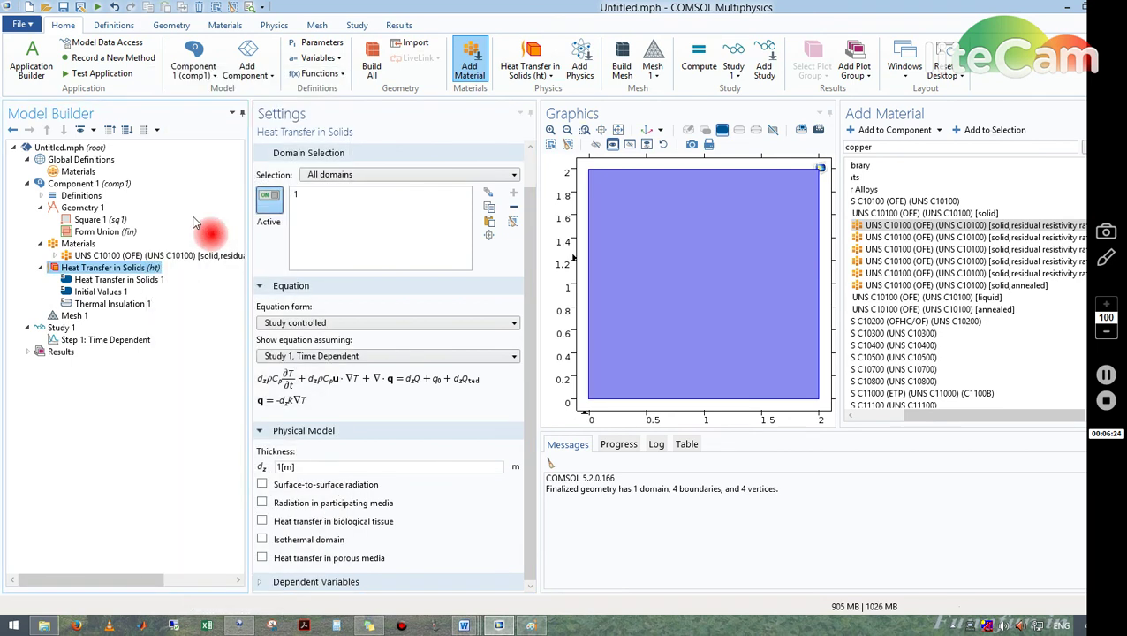
left_click(132, 268)
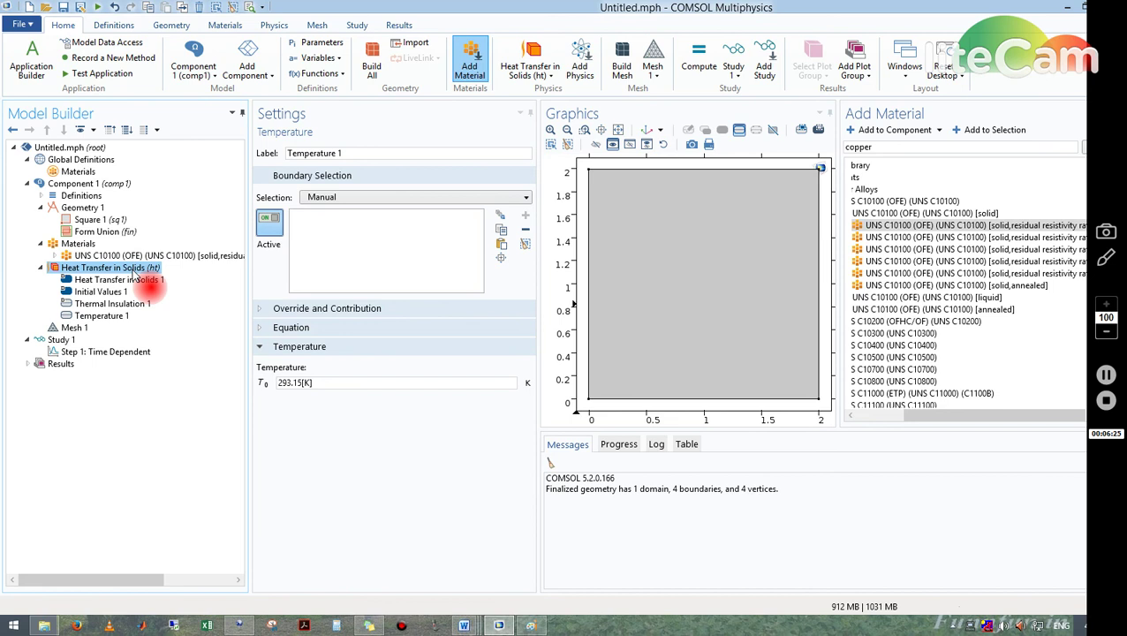
right_click(133, 277)
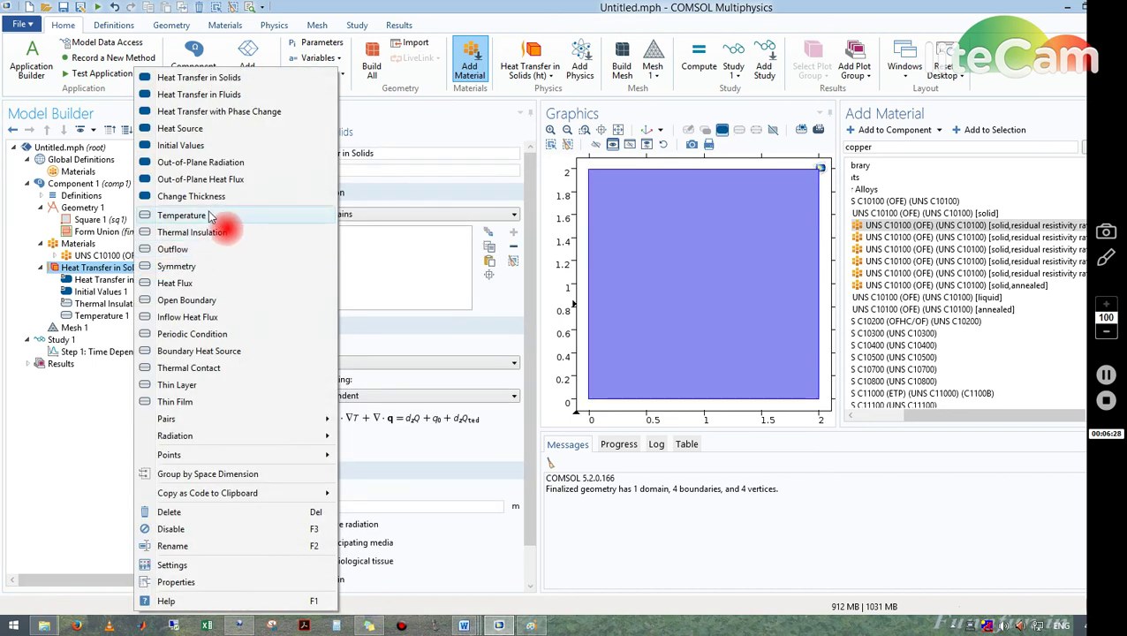
key("Escape")
left_click(155, 268)
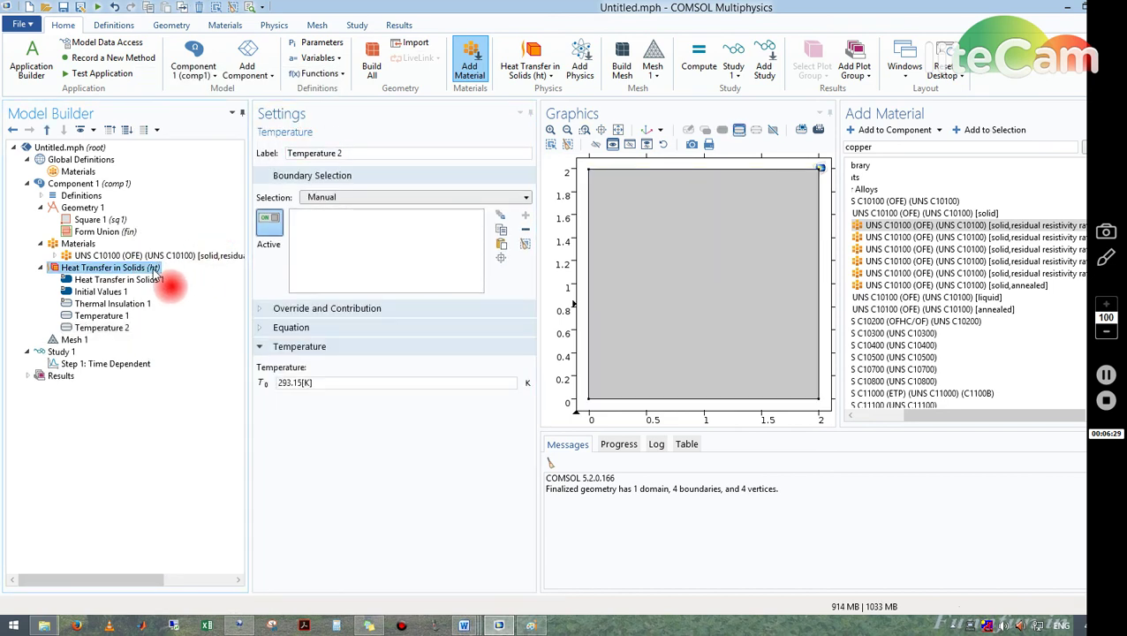
right_click(154, 277)
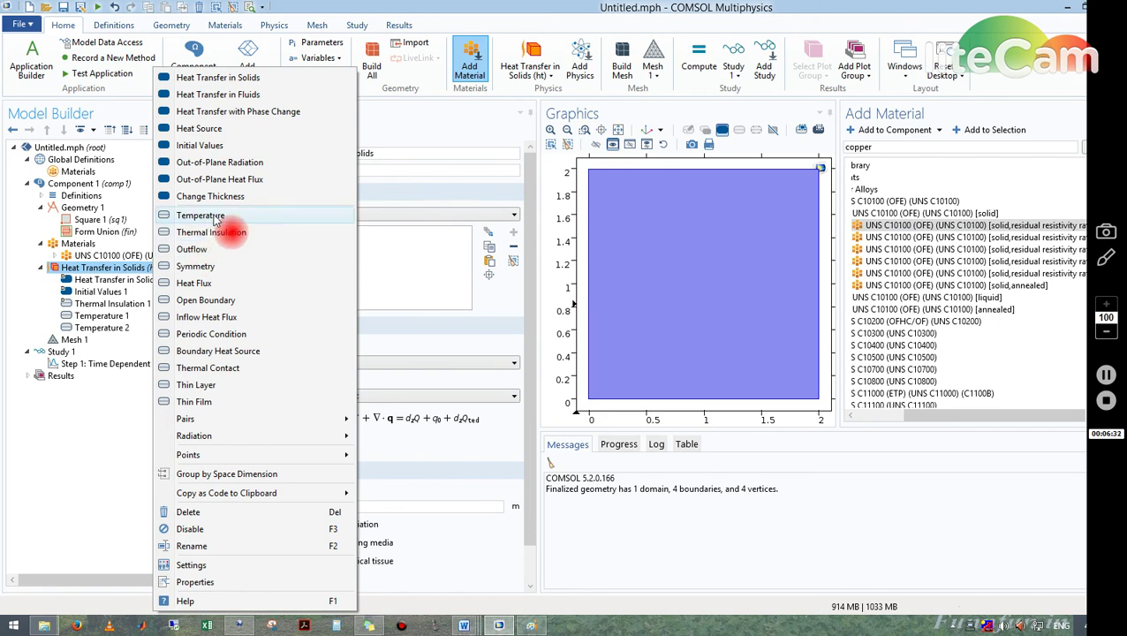
left_click(215, 220)
left_click(146, 269)
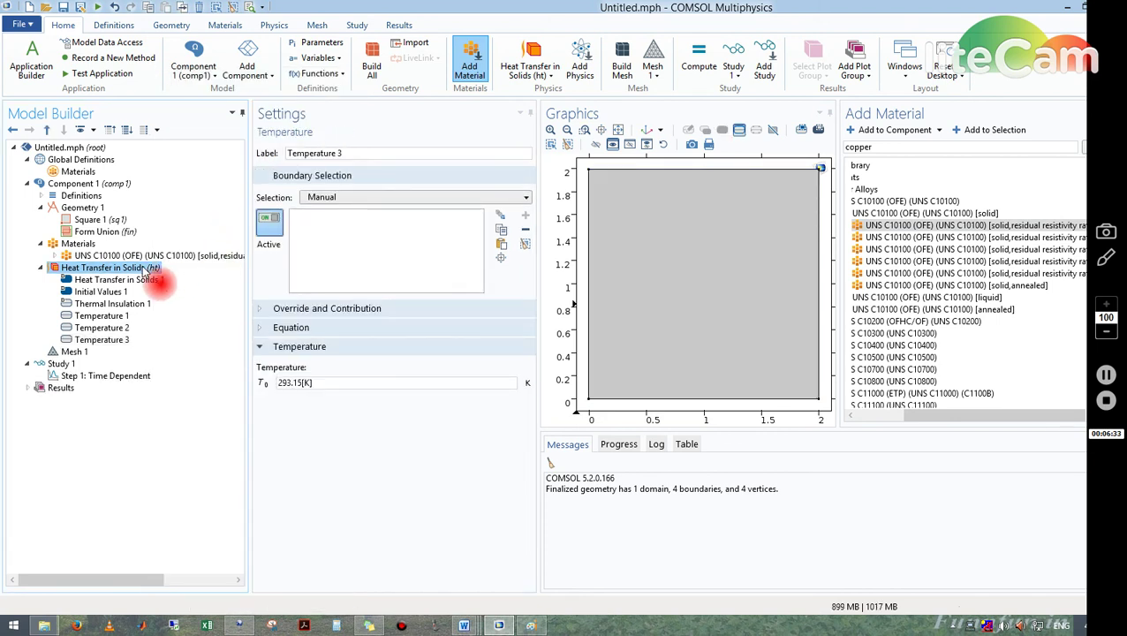
right_click(150, 272)
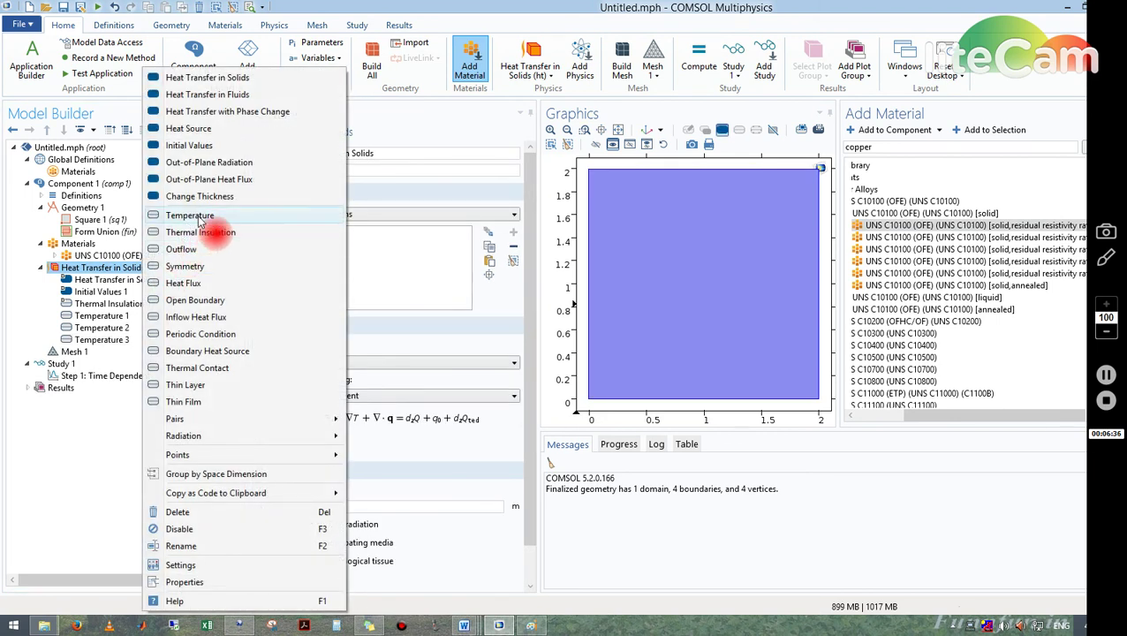
left_click(198, 217)
Assign Temperature 1 to the square's top edge and set its temperature to 400[K]
left_click(110, 317)
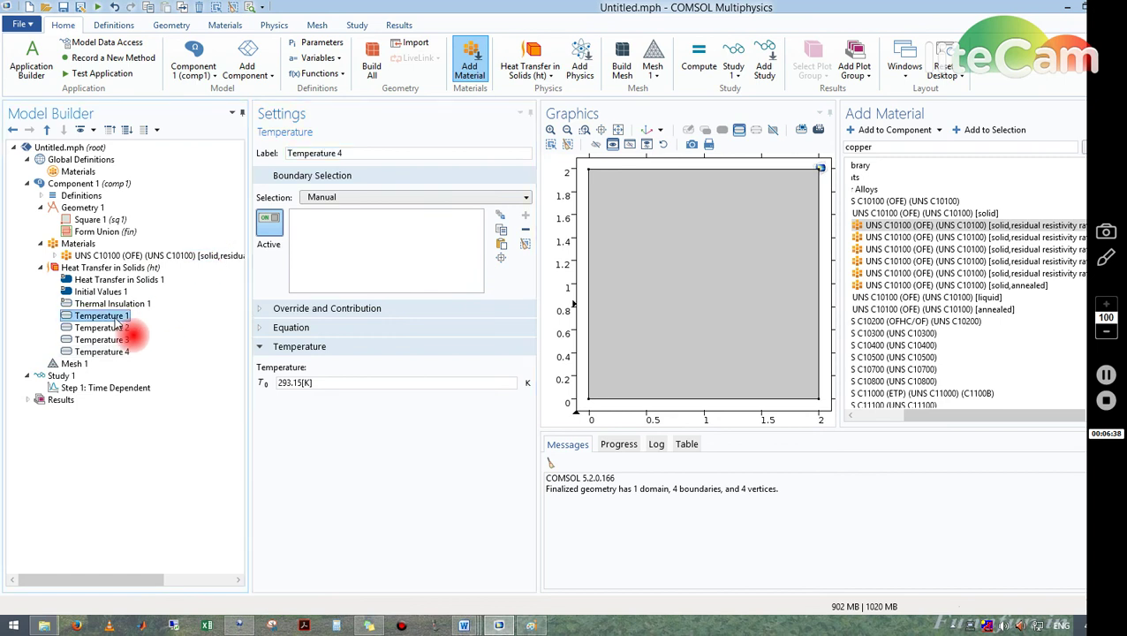
left_click(701, 171)
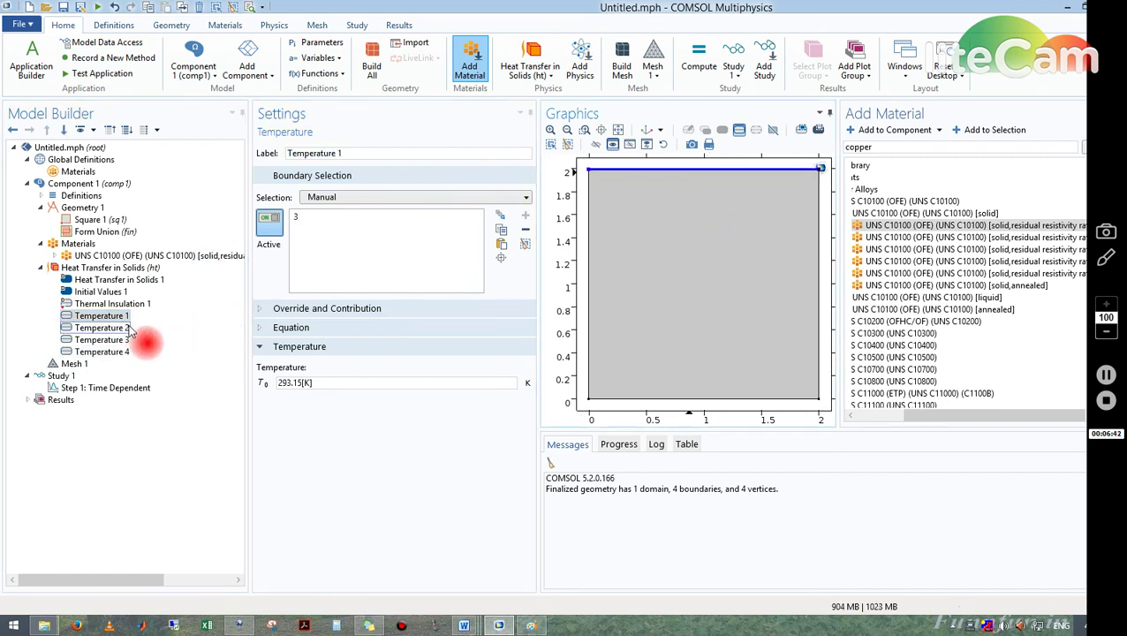
left_click(301, 382)
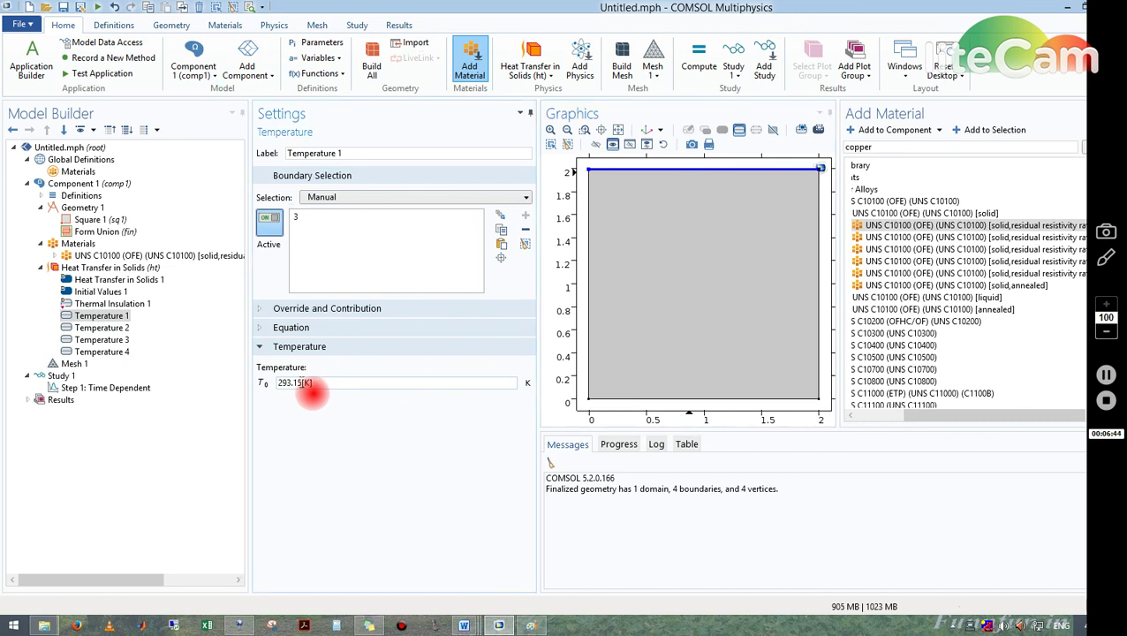
left_click_drag(301, 382, 274, 386)
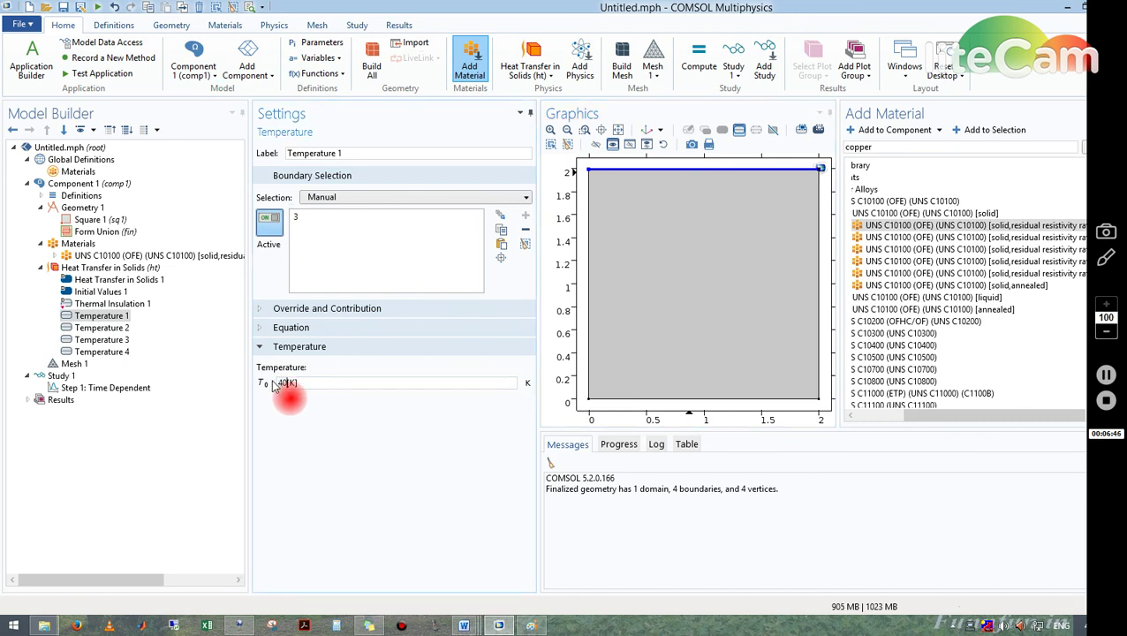
Assign Temperature 2 to the square's right edge, Temperature 3 to the bottom edge and Temperature 4 to the left edge
left_click(110, 330)
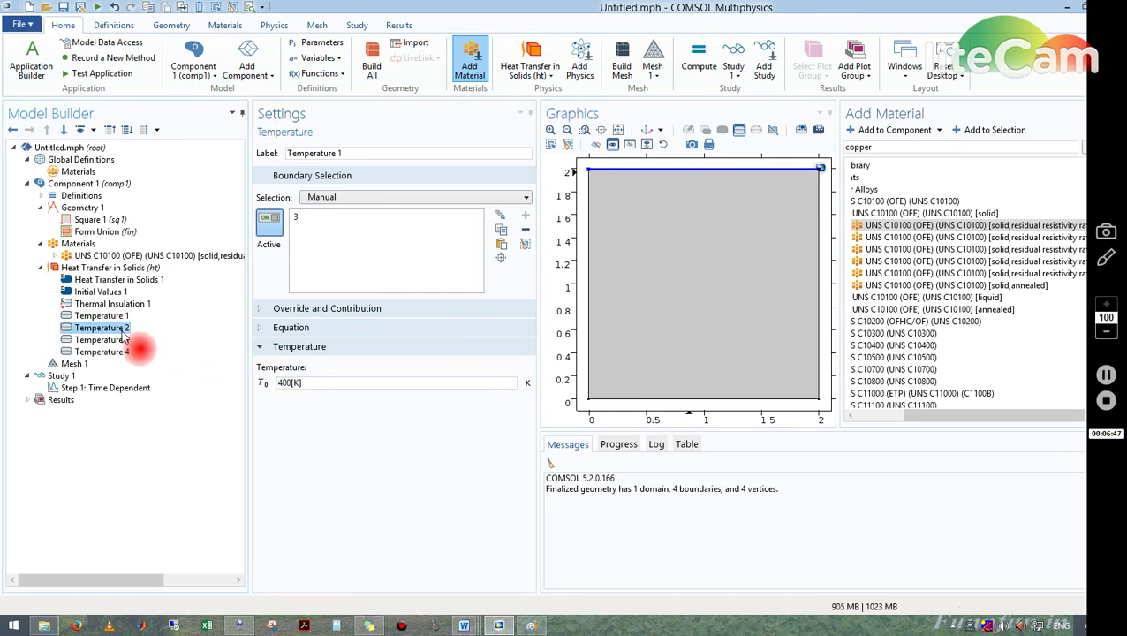
left_click(818, 256)
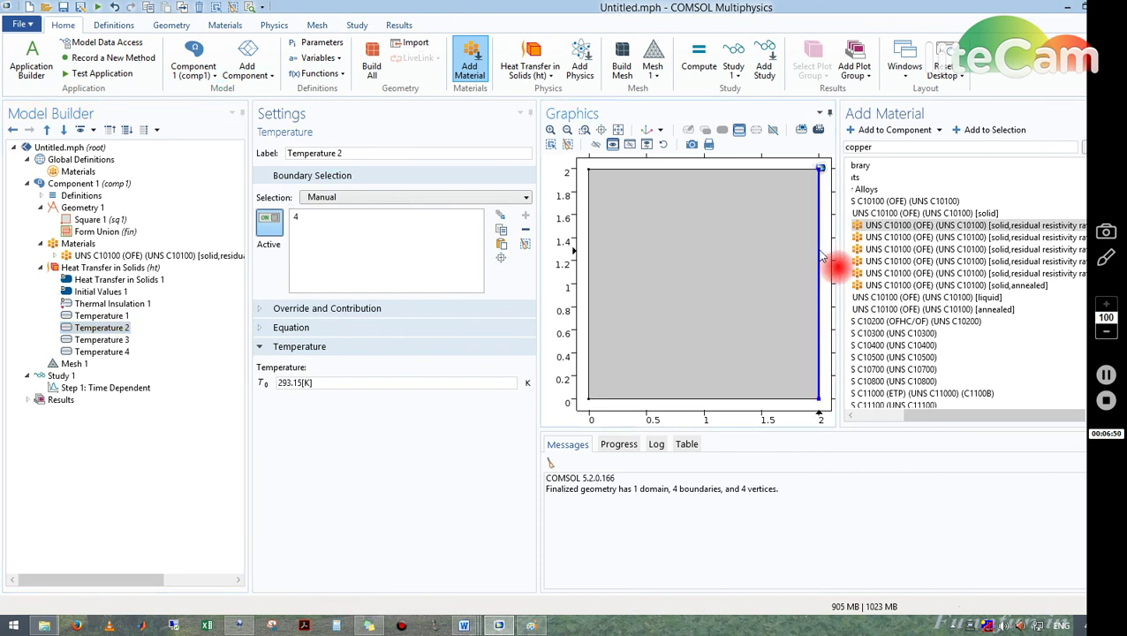
left_click_drag(410, 382, 276, 389)
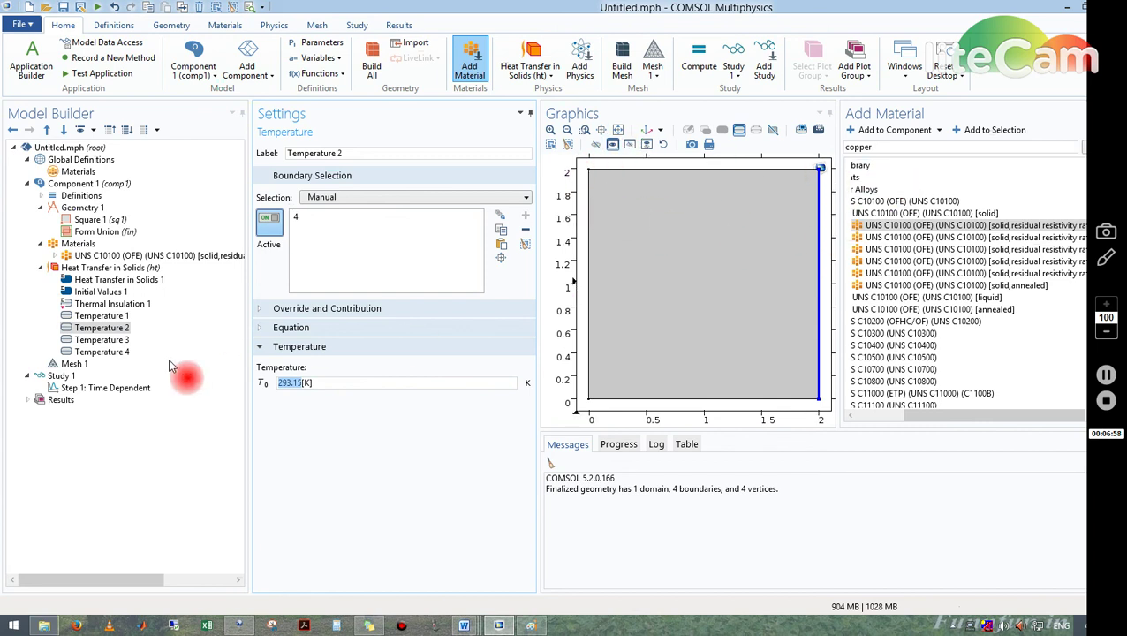
left_click(104, 339)
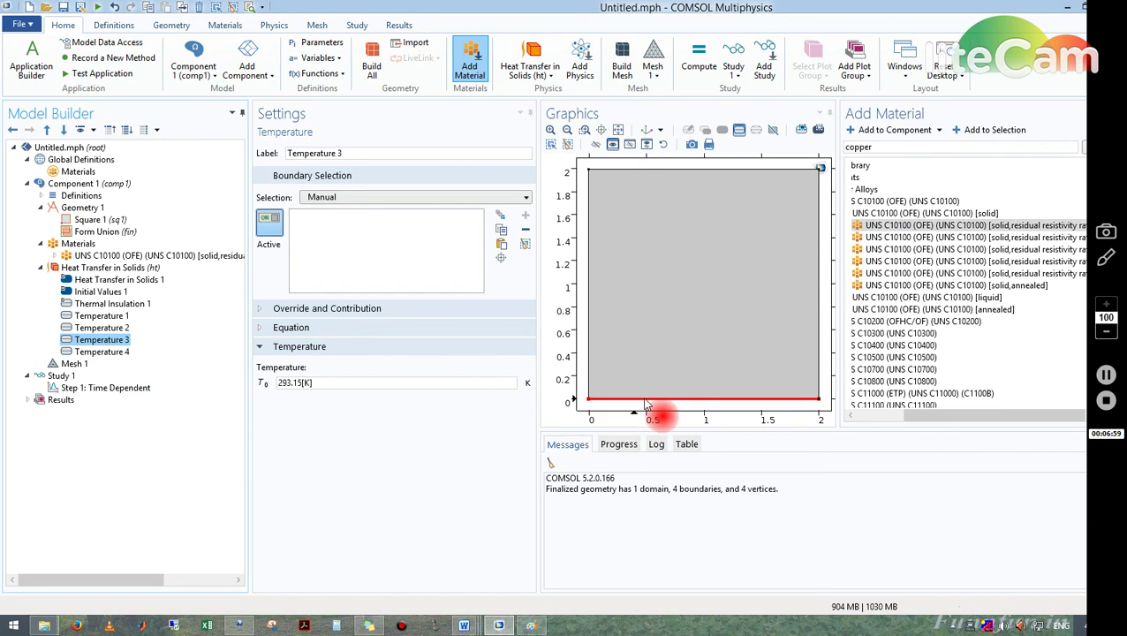
left_click(646, 401)
left_click(140, 354)
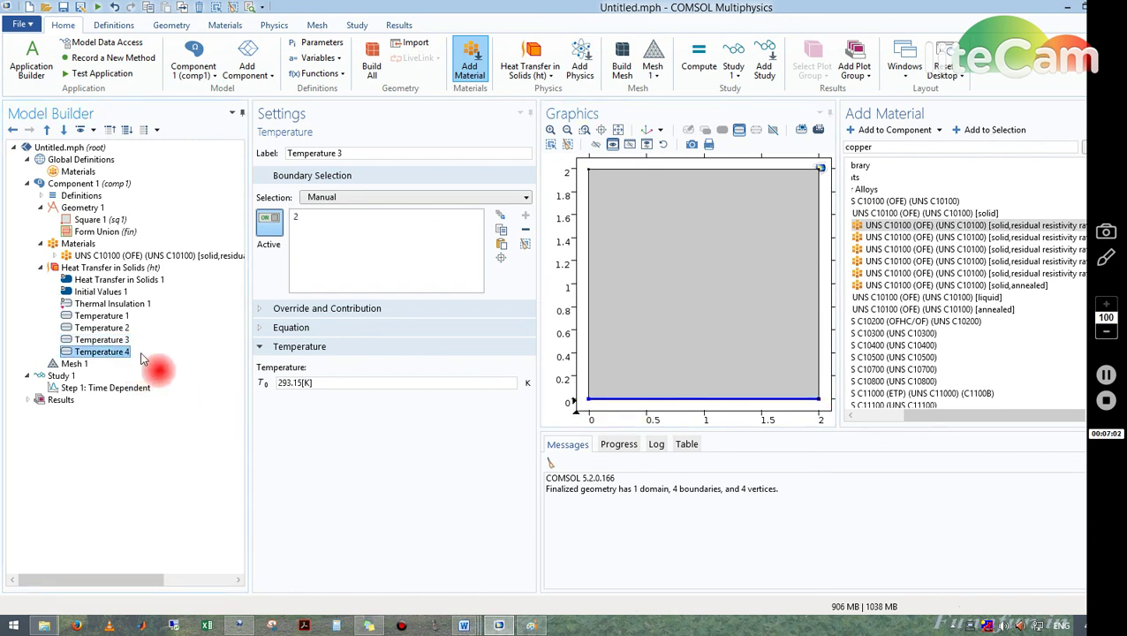
left_click(589, 291)
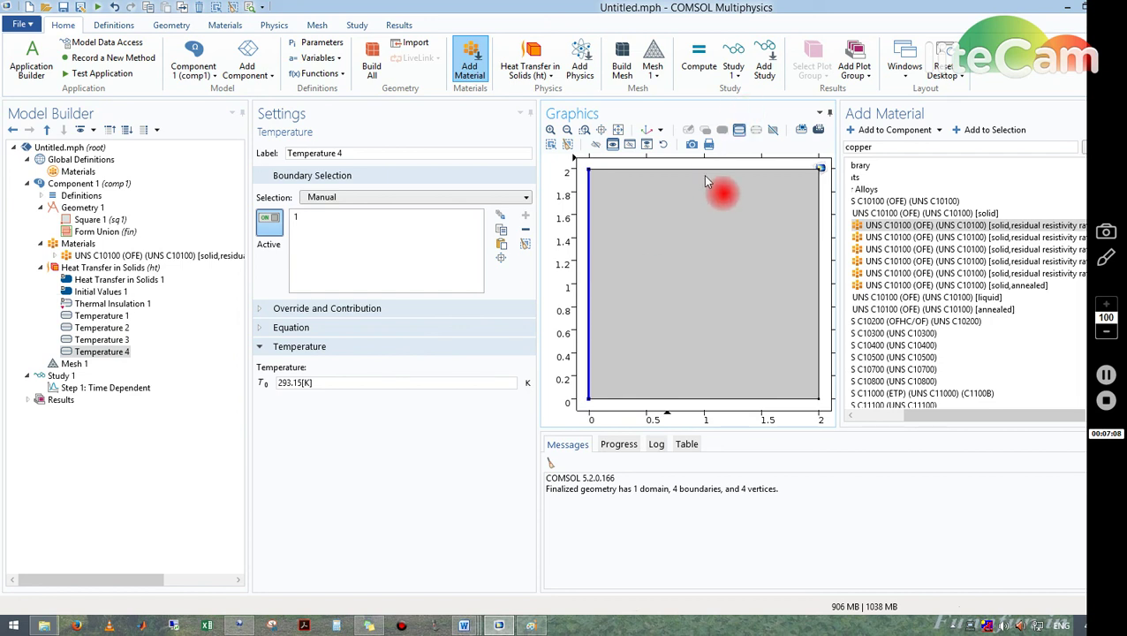
Check the Initial Values and Heat Transfer in Solids settings, and open the settings of Mesh 1
left_click(112, 279)
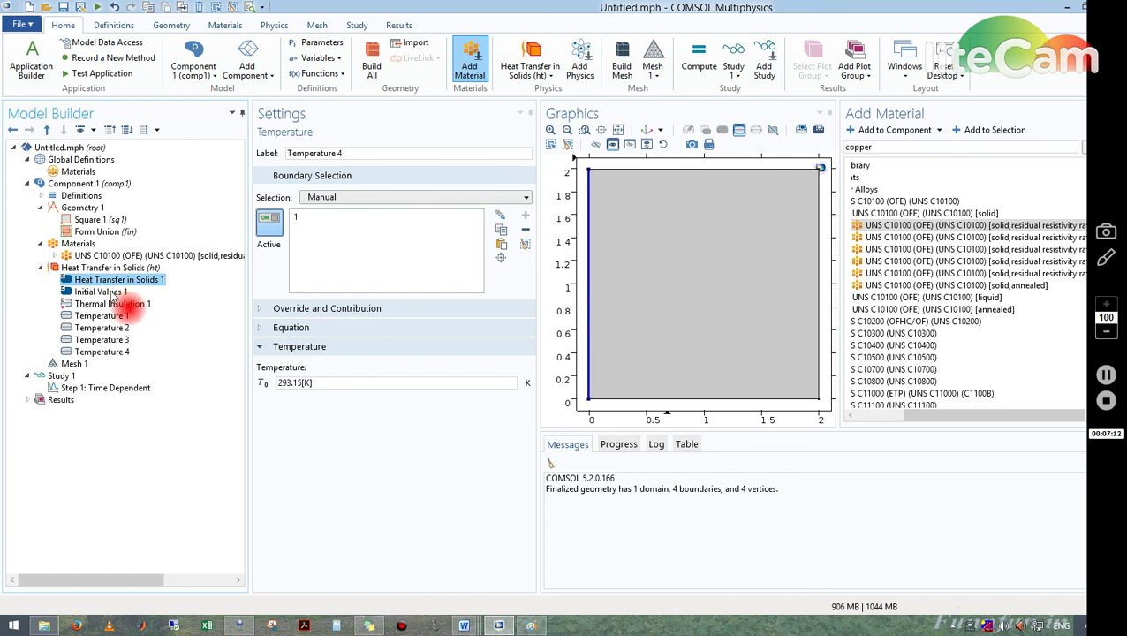
left_click(111, 293)
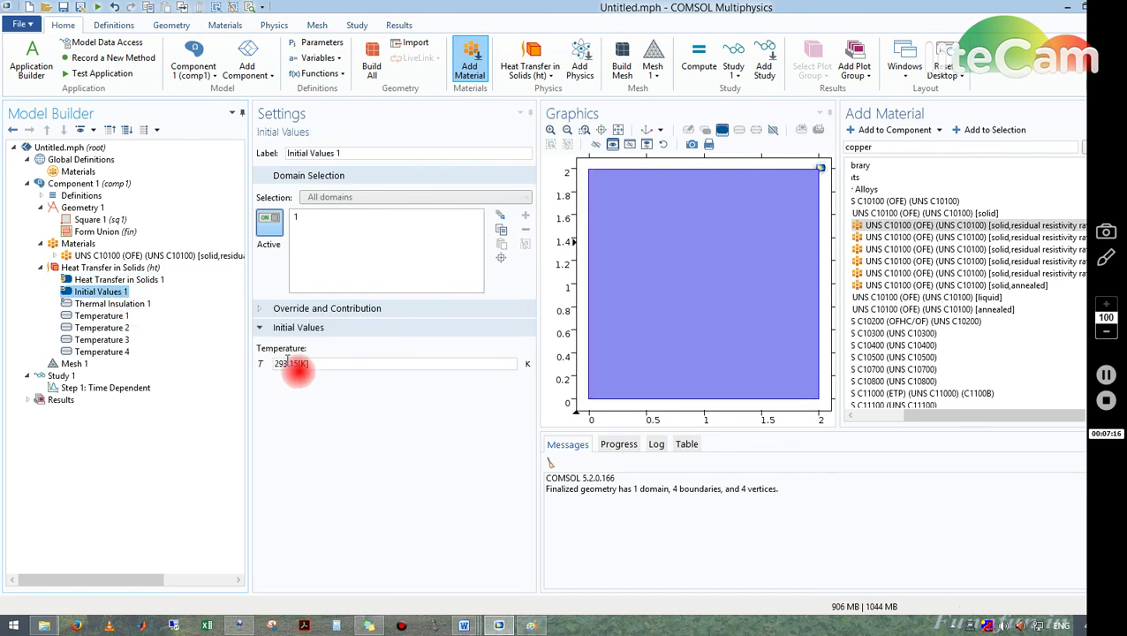
left_click(95, 268)
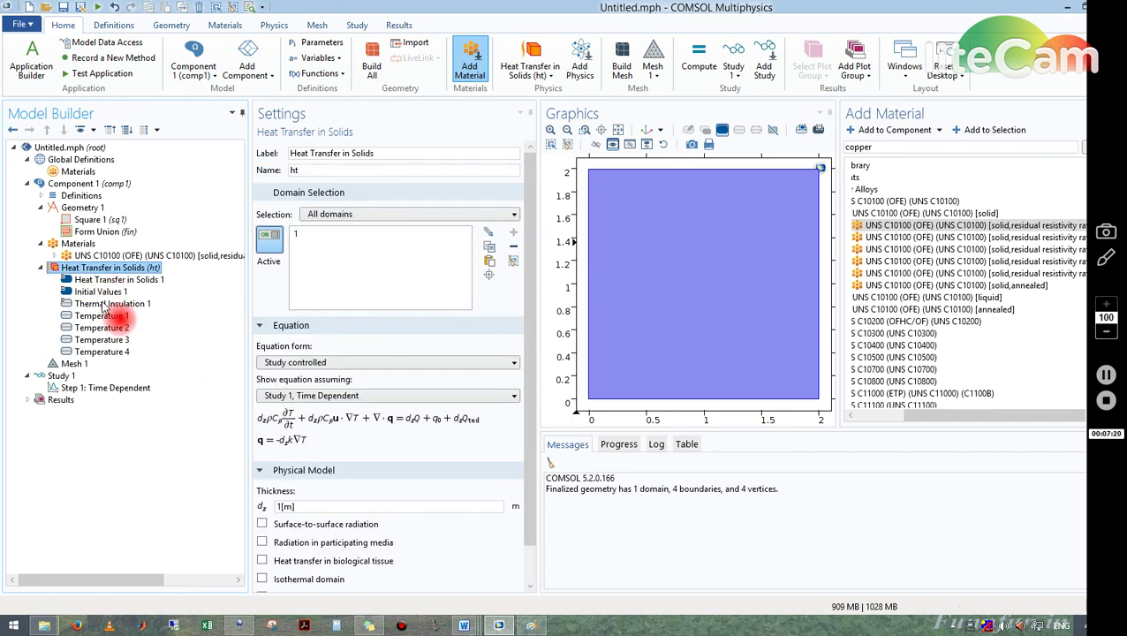
left_click(84, 364)
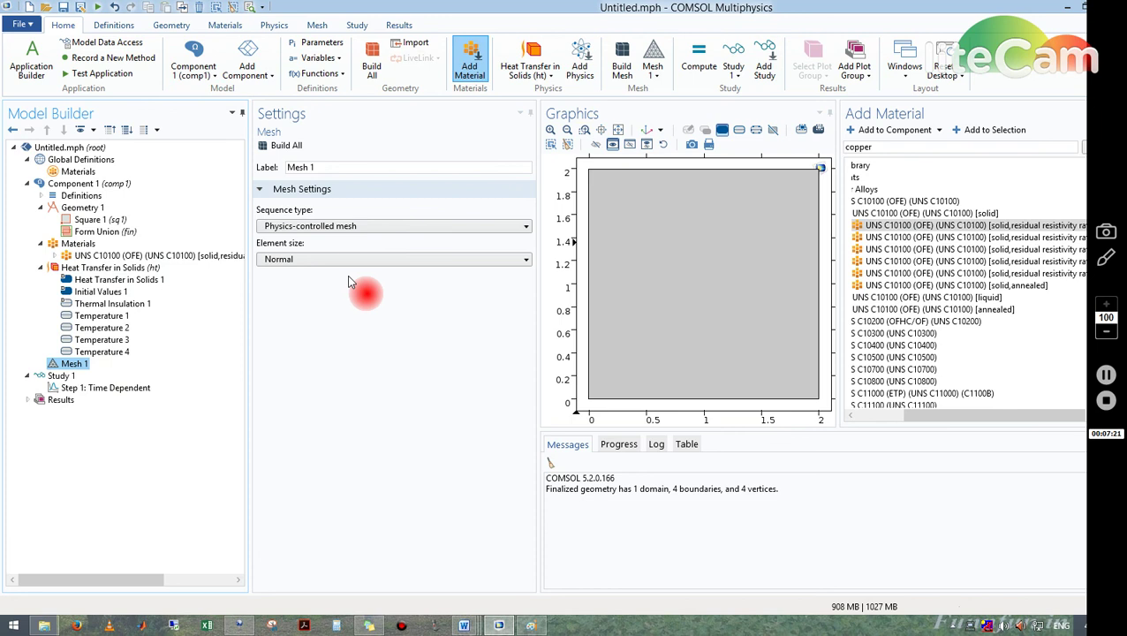
Build the physics-controlled mesh with Normal element size for the whole square
left_click(290, 146)
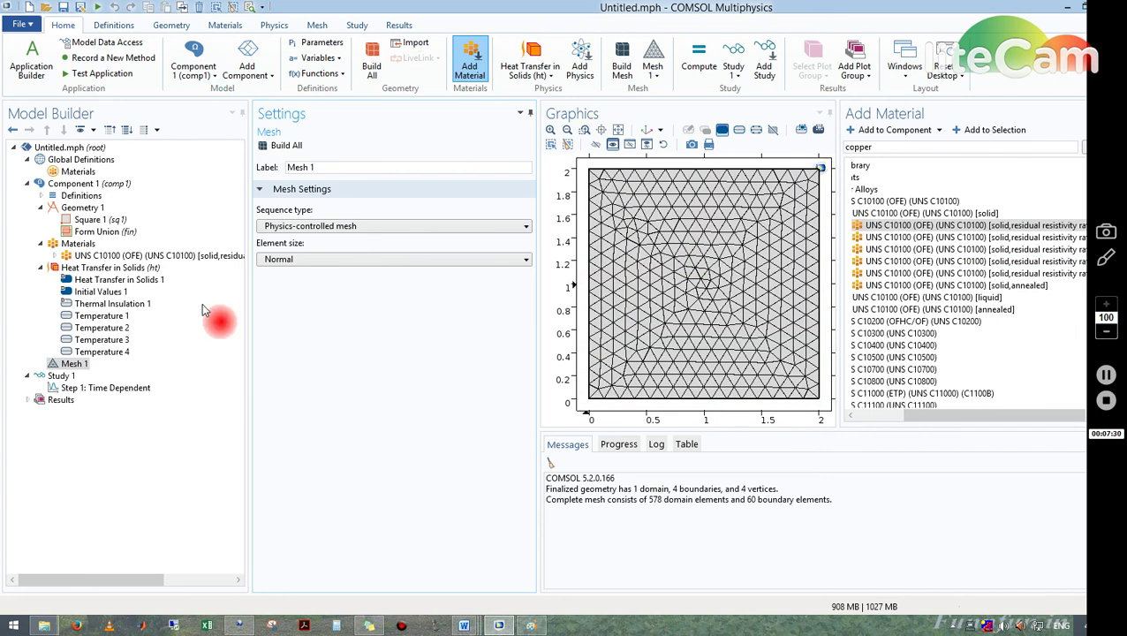
Set the Time Dependent study's times to range(0,0.01,0.5) seconds and compute the study
left_click(99, 389)
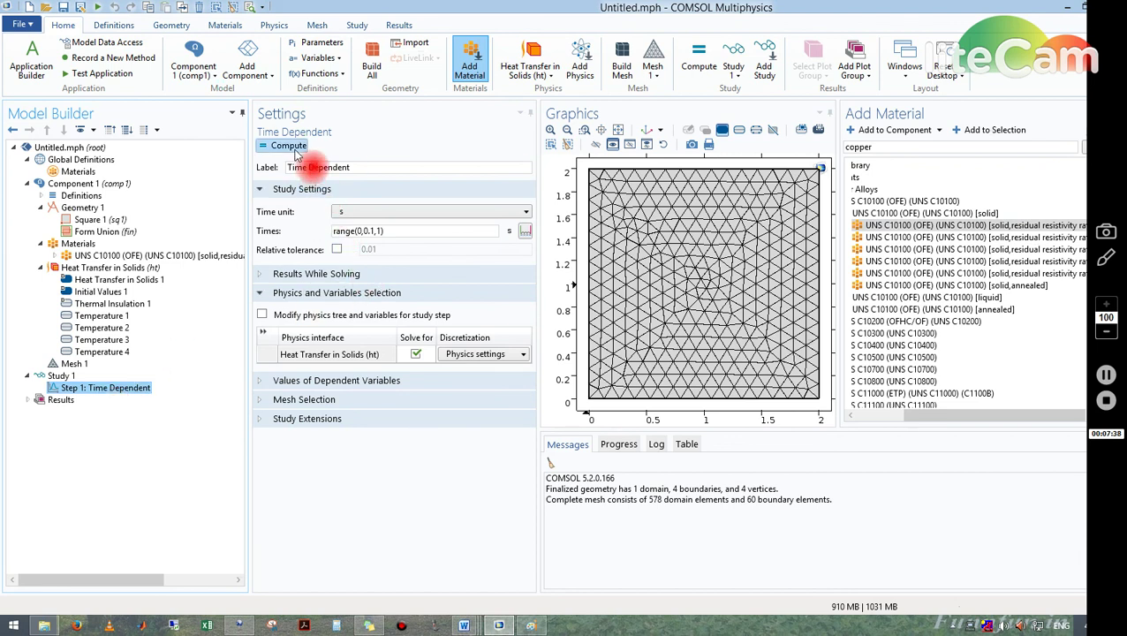
left_click(373, 231)
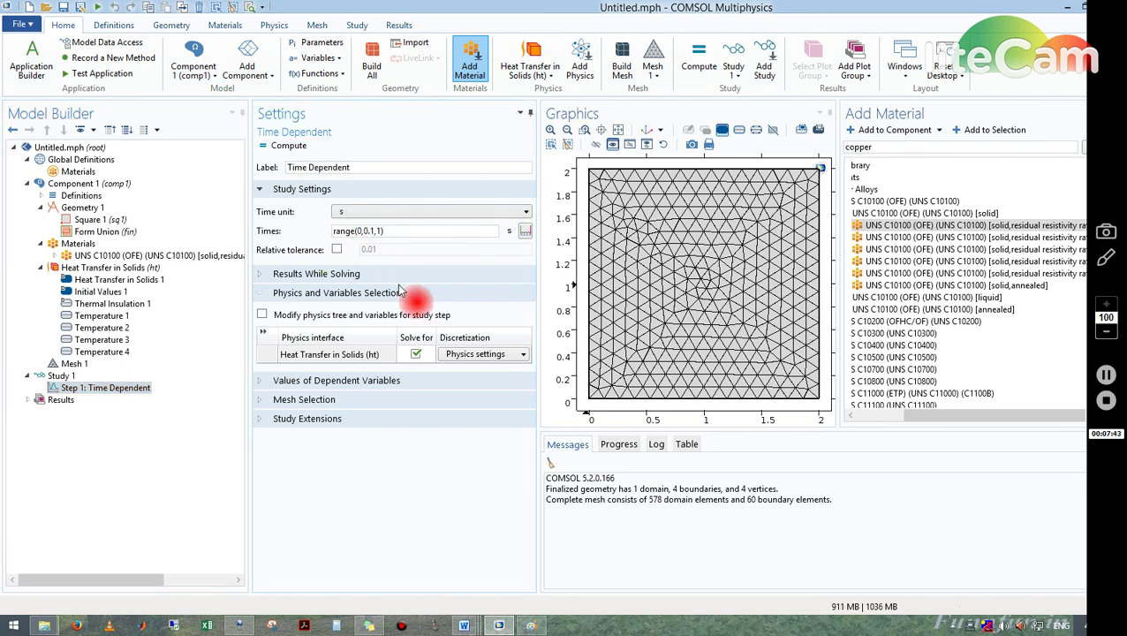
left_click(389, 231)
type("0.5")
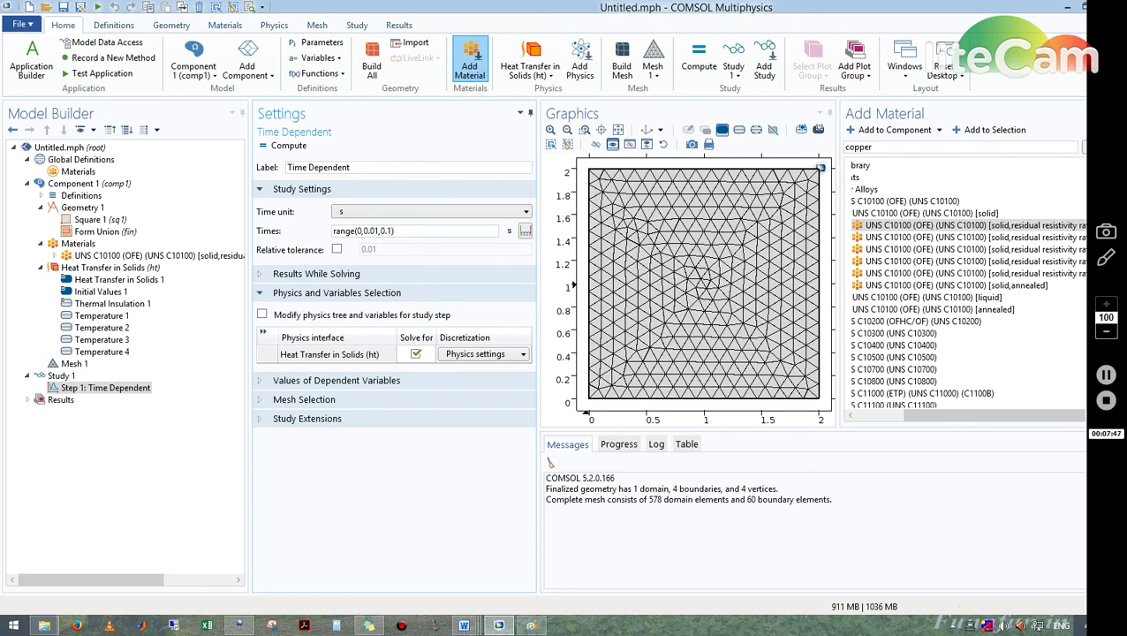
left_click(273, 148)
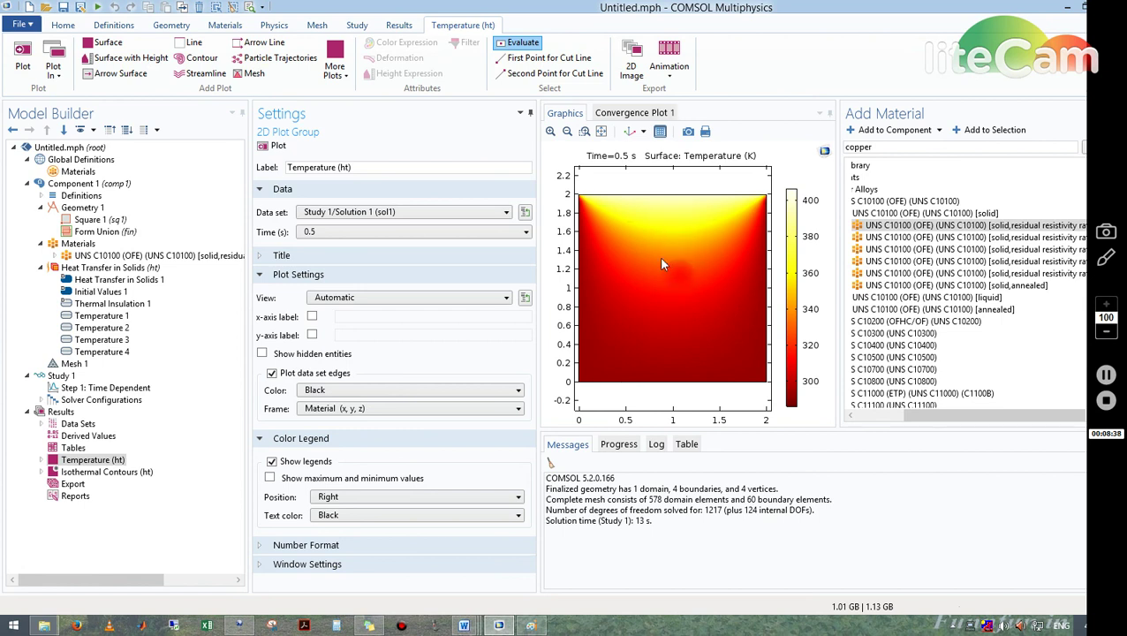
Evaluate the temperature at seven points down the middle of the surface plot, from near the square's top edge to near its bottom edge
left_click(660, 204)
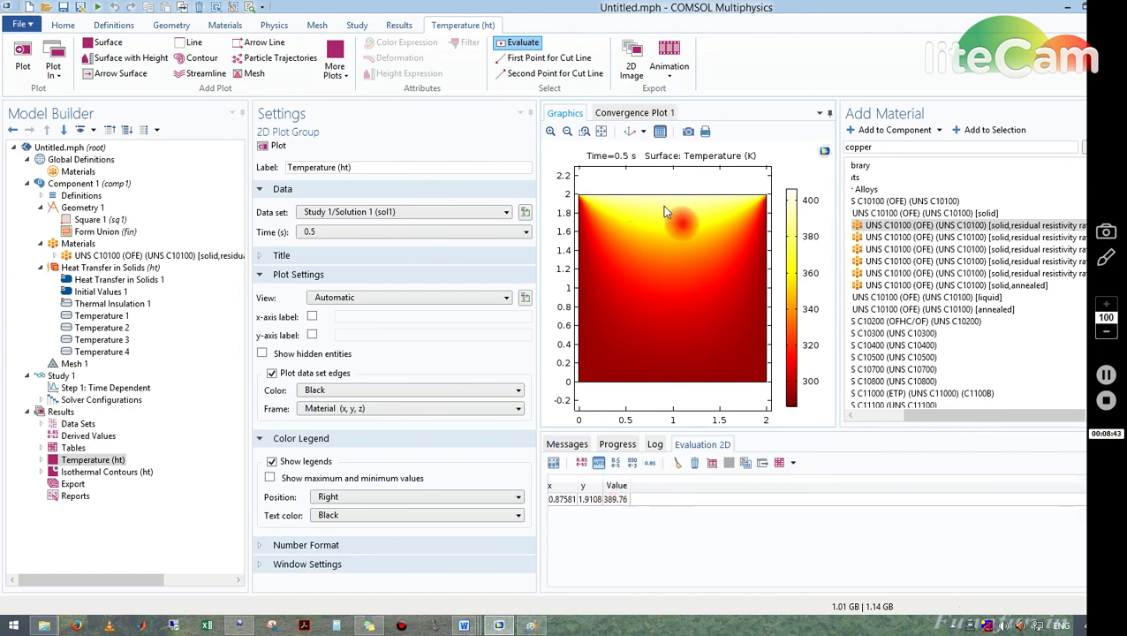
left_click(664, 213)
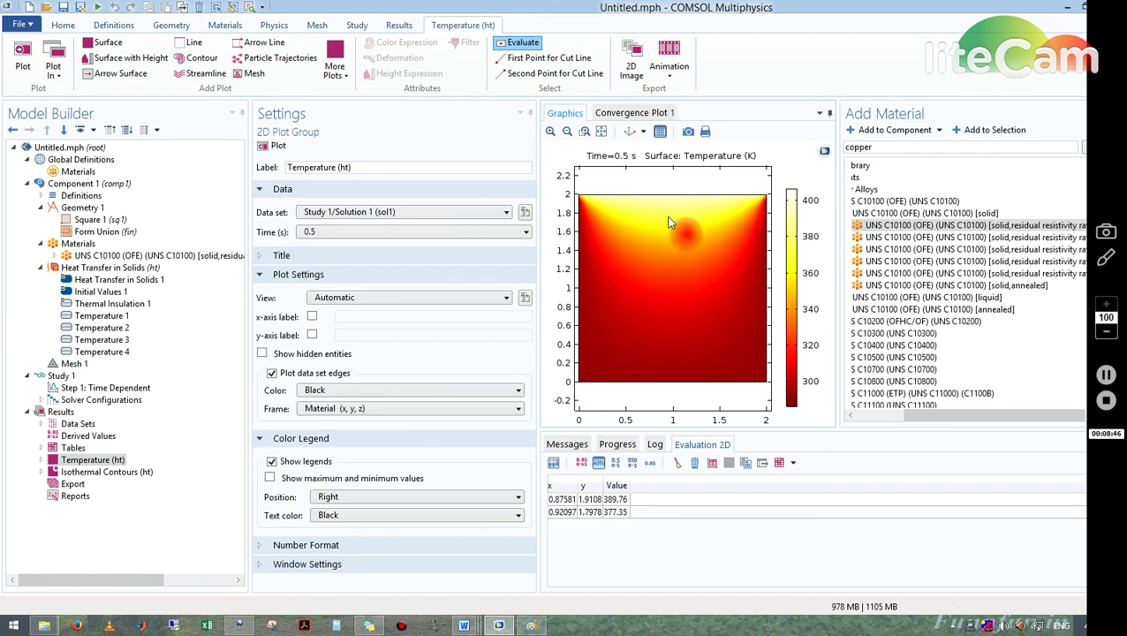
left_click(668, 227)
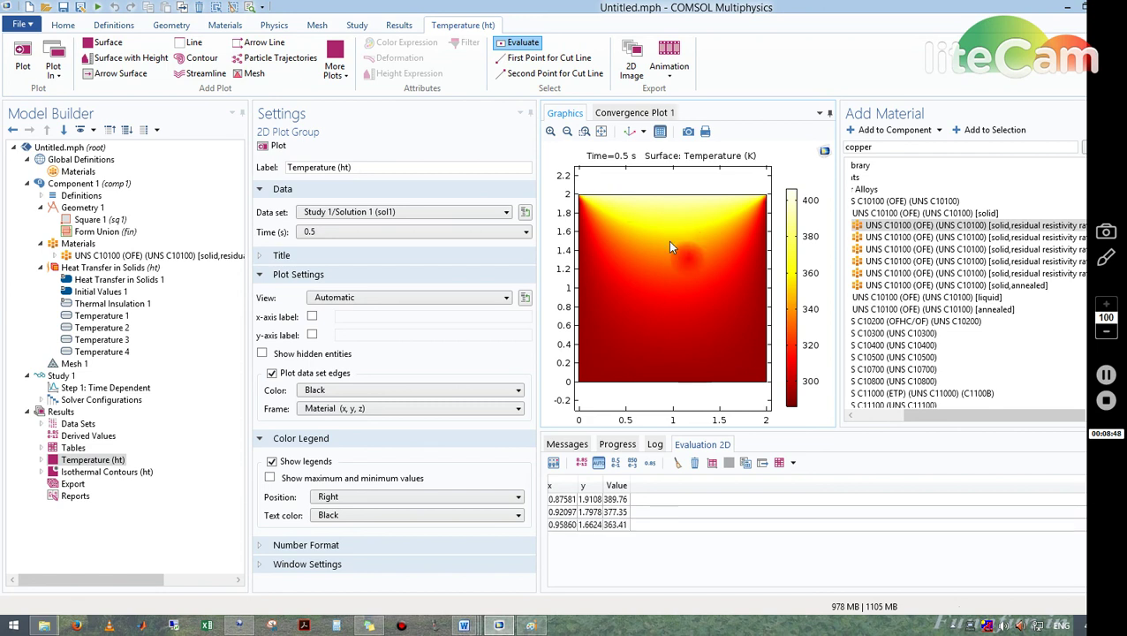
left_click(668, 241)
left_click(669, 269)
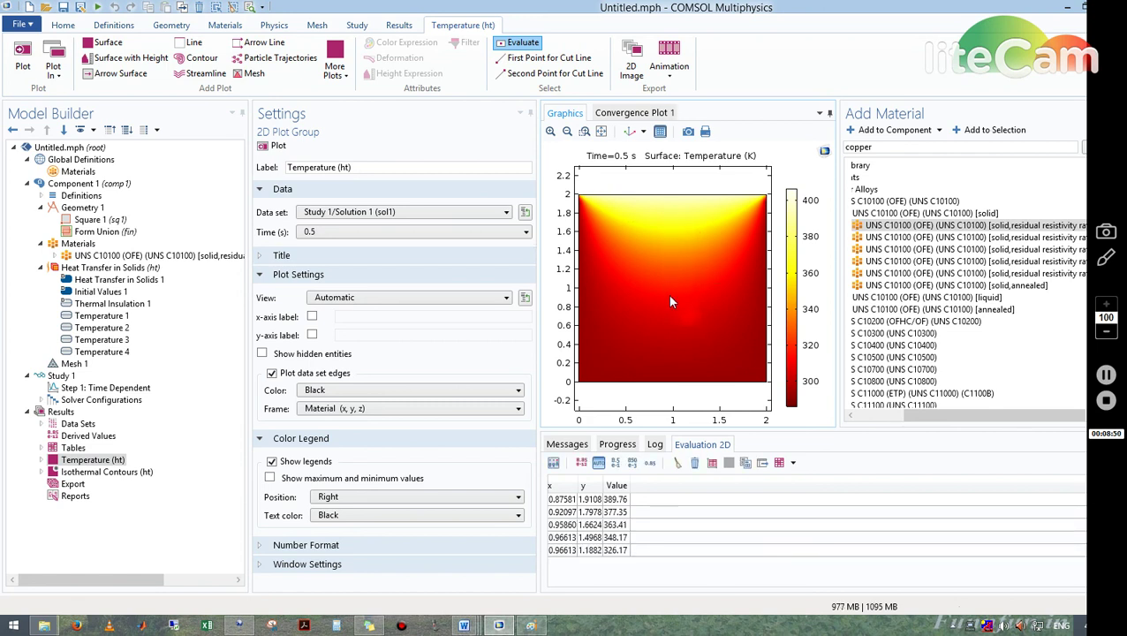
left_click(672, 334)
left_click(677, 371)
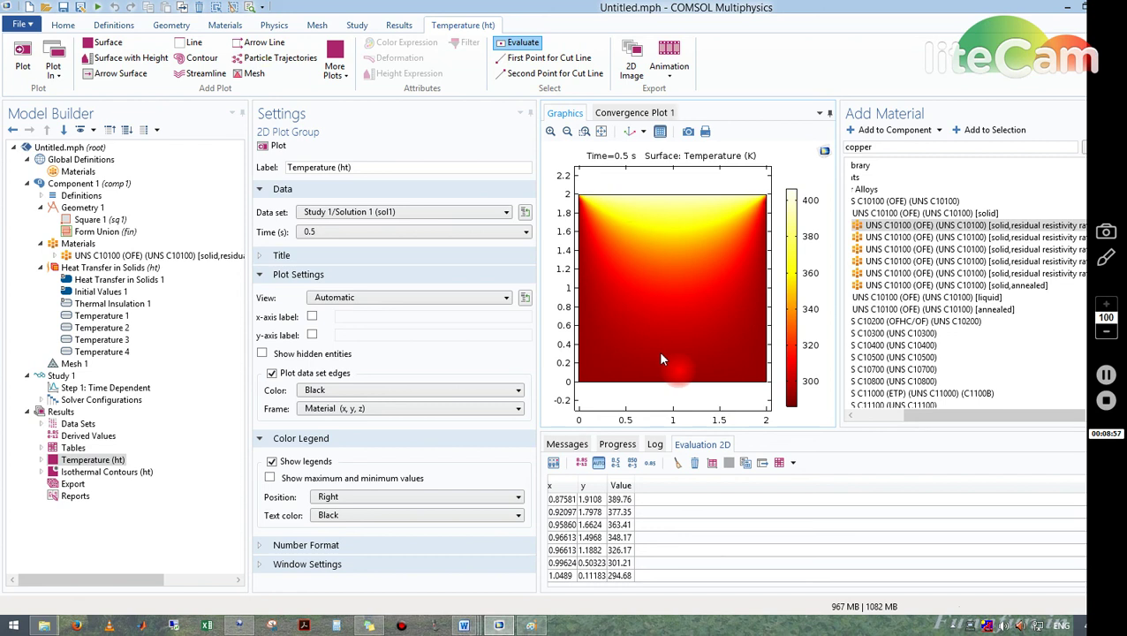
Display the Isothermal Contours (ht) plot to examine the temperature contours at 0.5 s
left_click(127, 475)
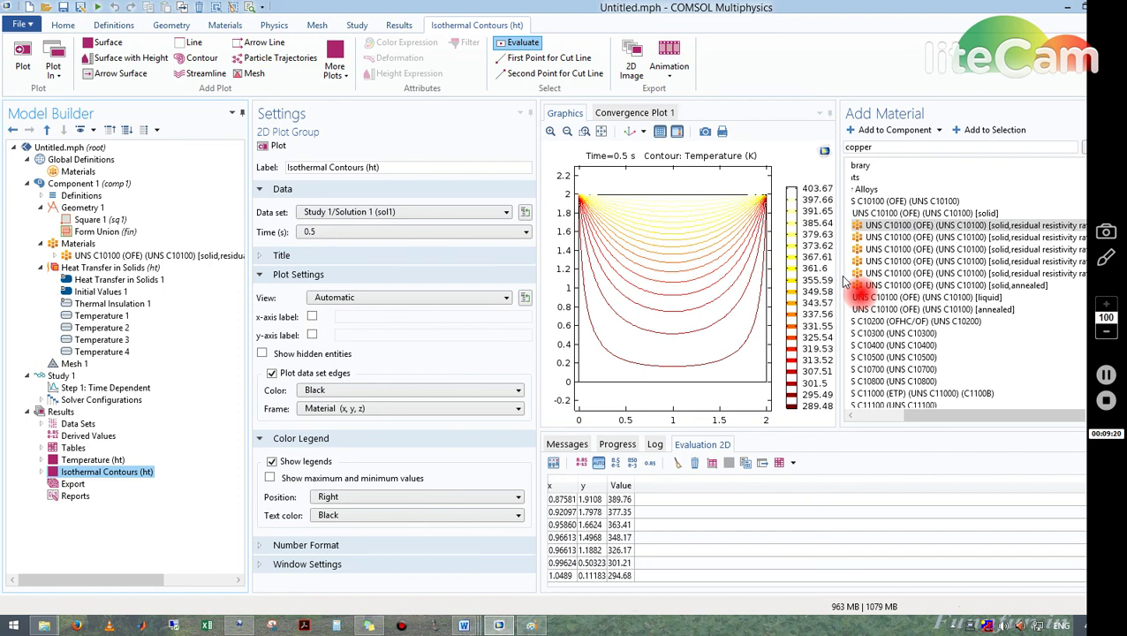
left_click(113, 473)
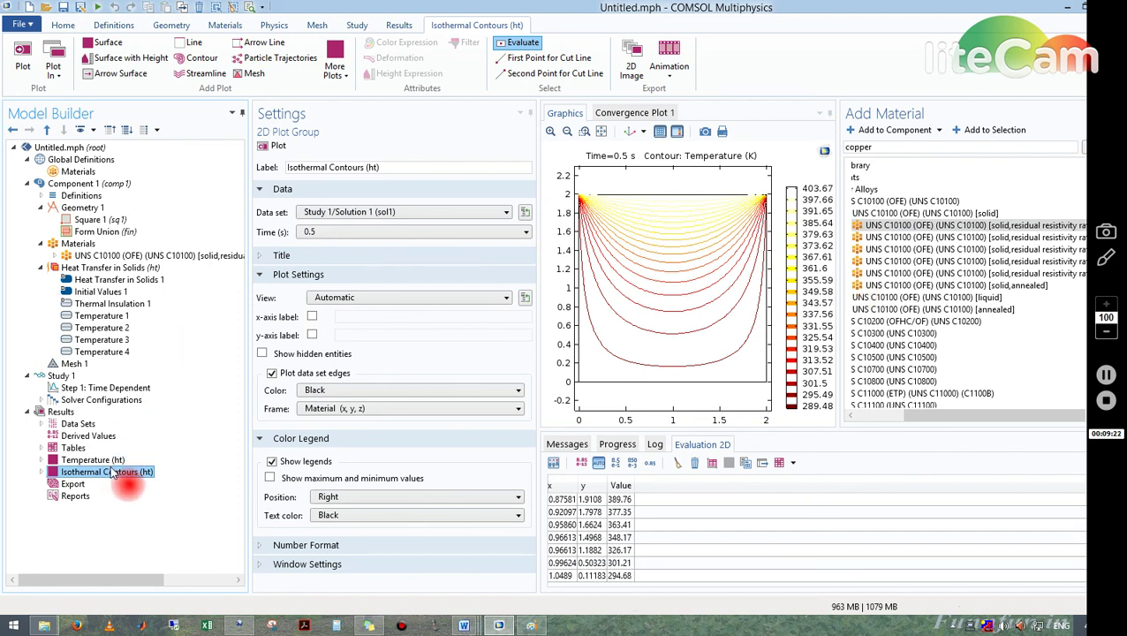